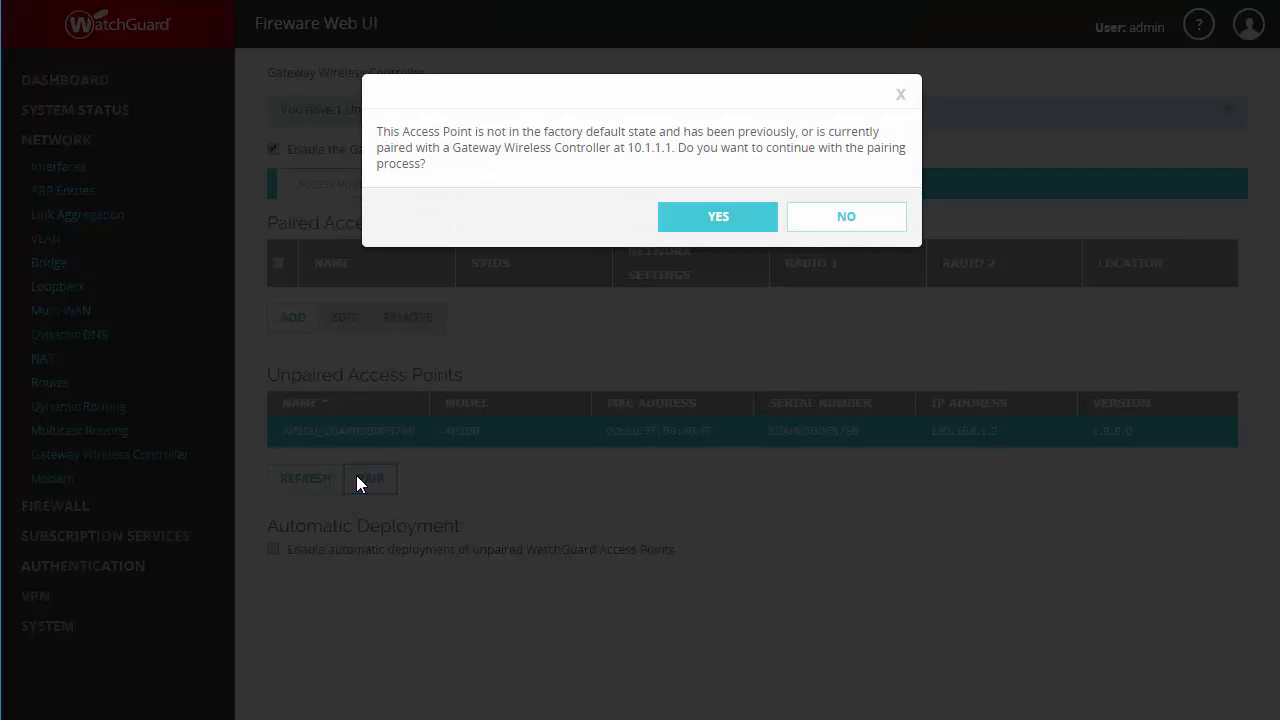
# Step: Confirm pairing the AP200 even though it was paired with another controller
pyautogui.click(719, 218)
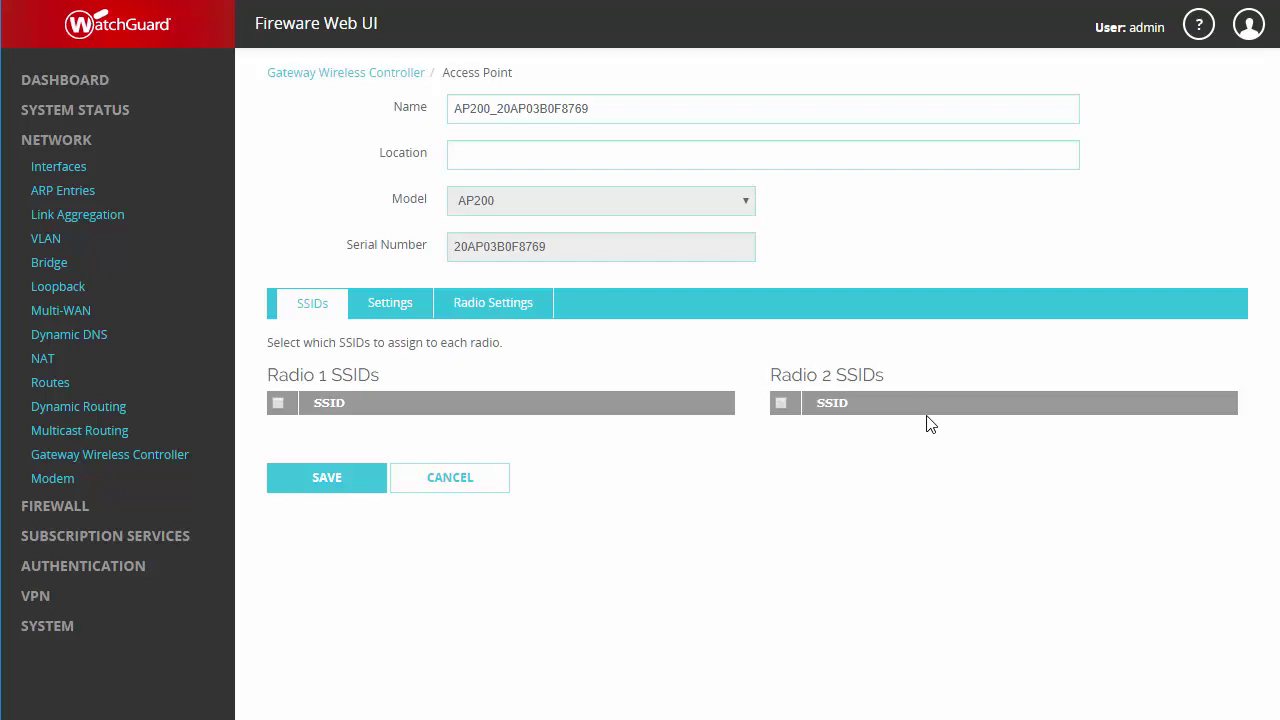
# Step: Review the AP200's network settings and keep Radio 1 on 802.11 G/N
pyautogui.click(387, 316)
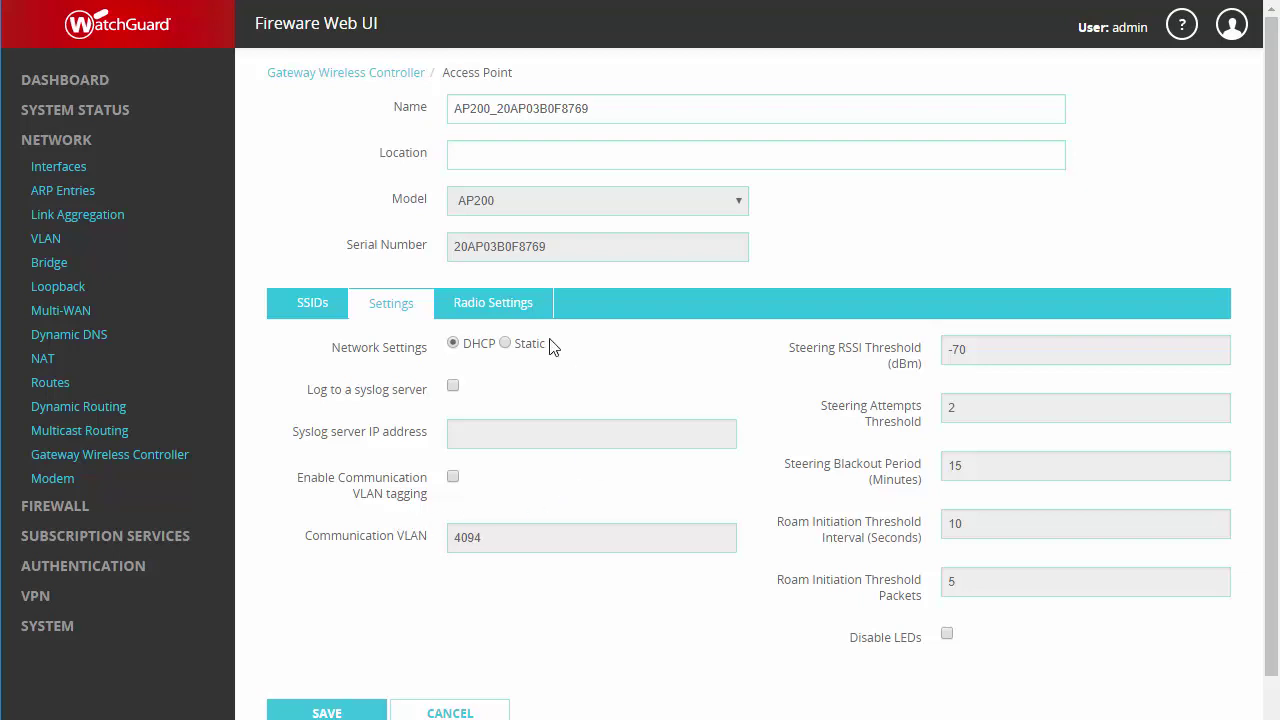
pyautogui.click(500, 320)
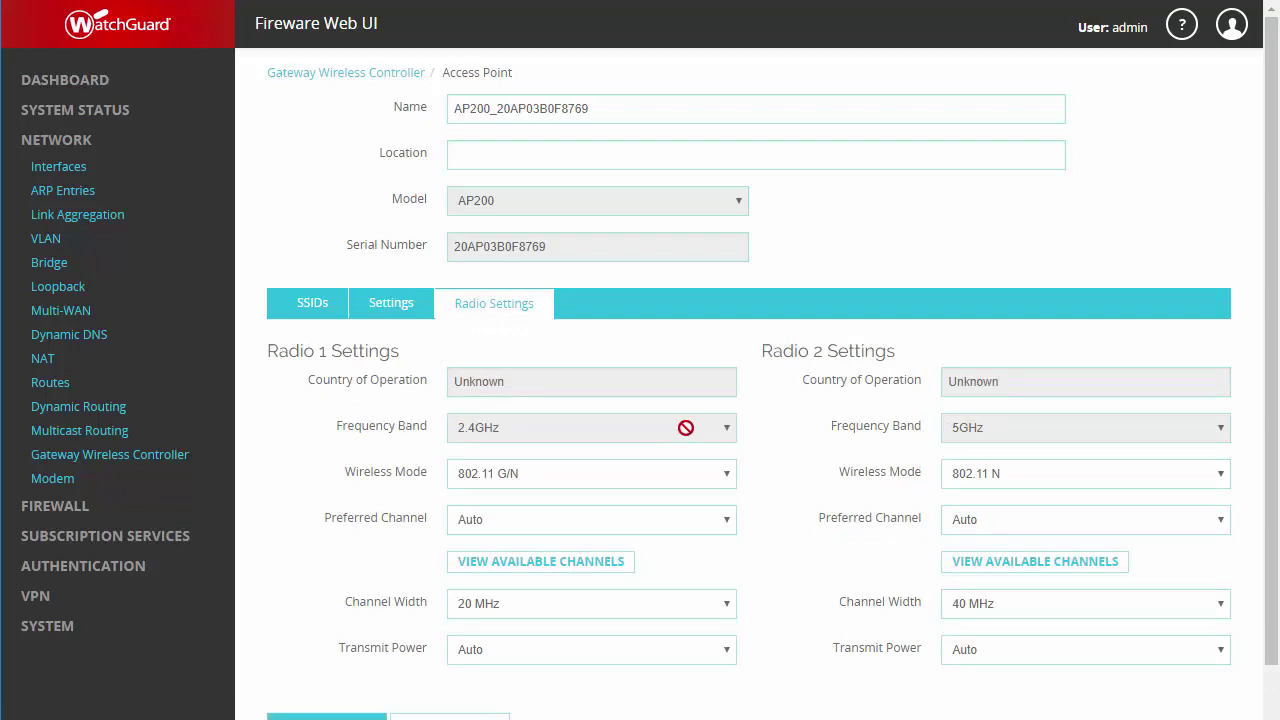
pyautogui.click(668, 482)
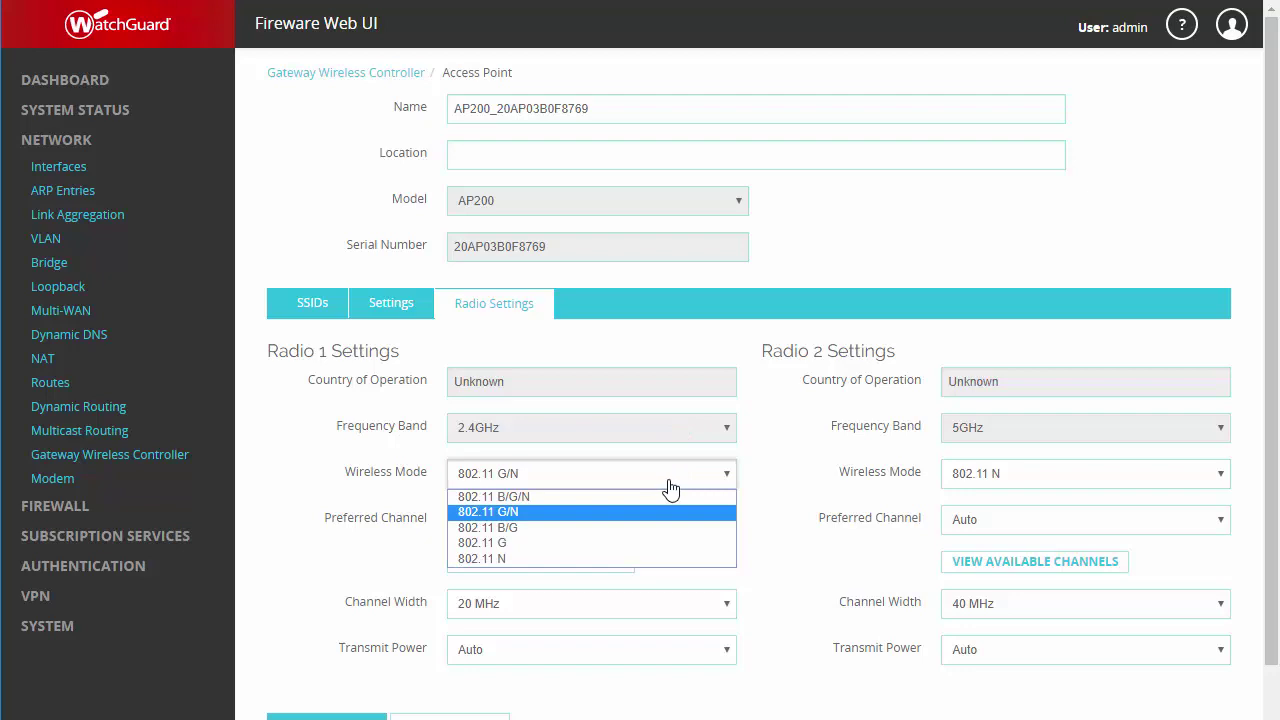
pyautogui.click(756, 488)
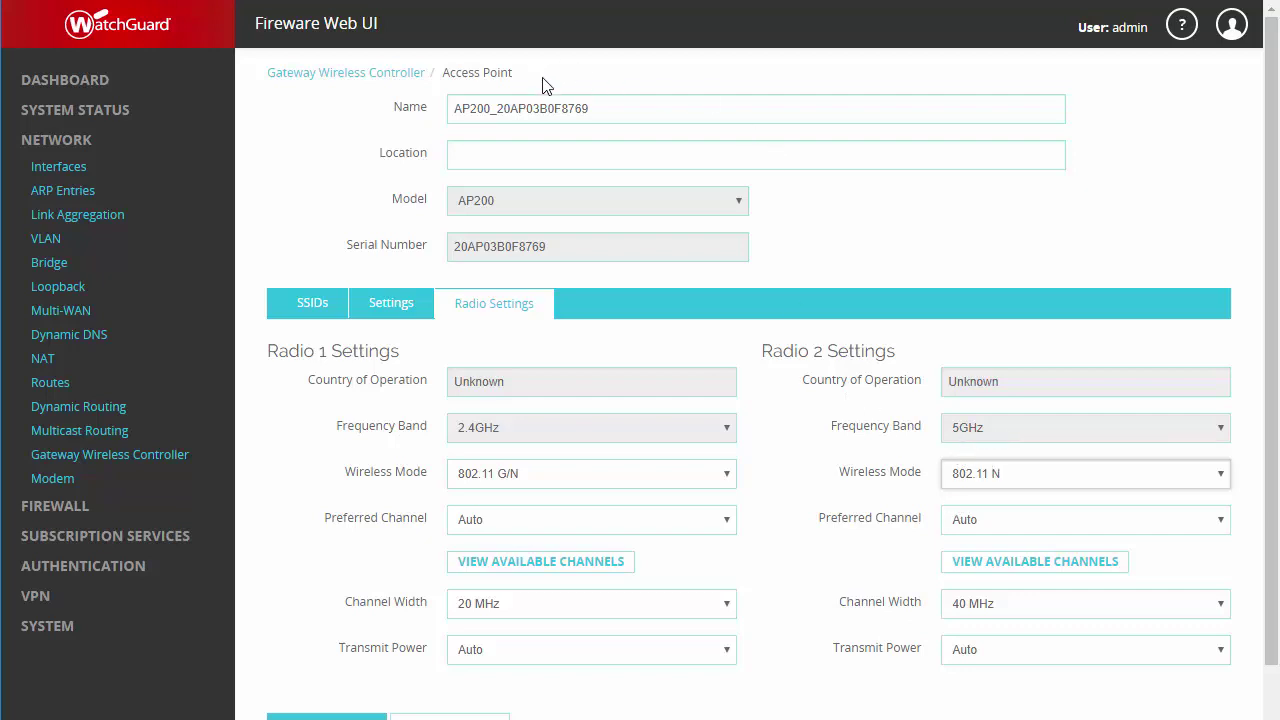
# Step: Rename the access point to 'Lab1' and save it
pyautogui.moveTo(587, 103); pyautogui.dragTo(397, 107)
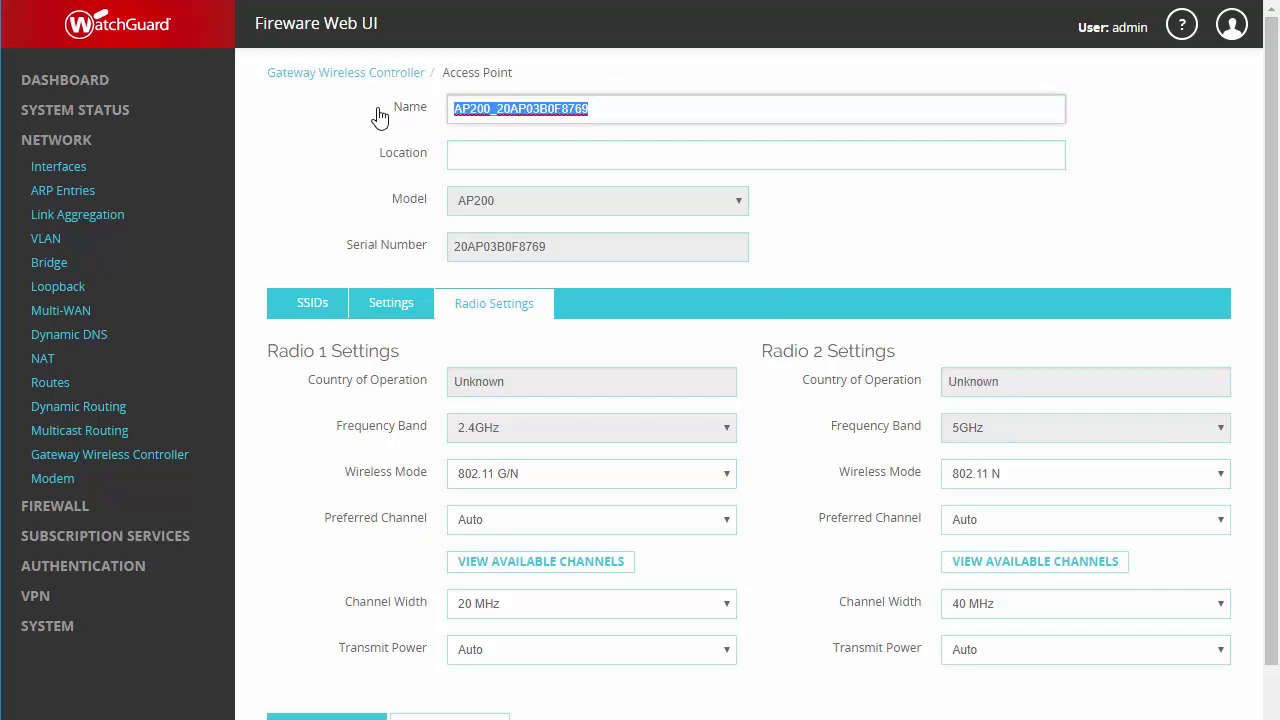
pyautogui.write('Lab1')
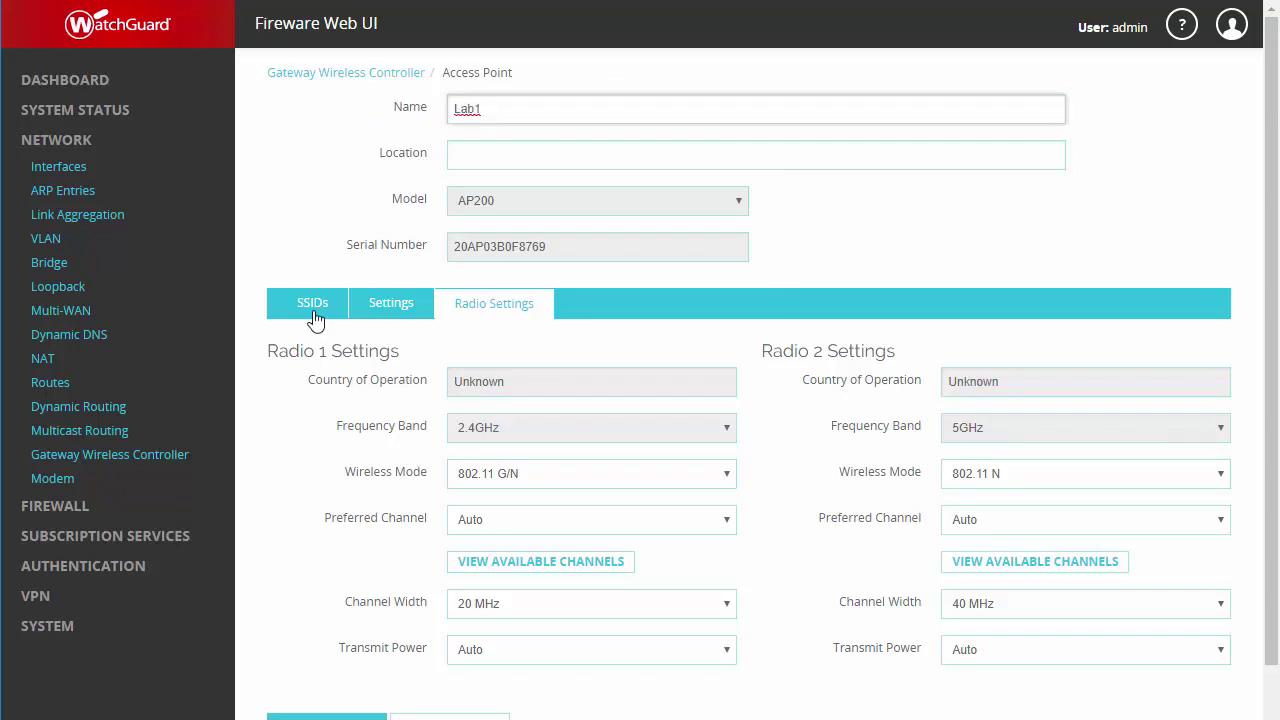
pyautogui.click(326, 716)
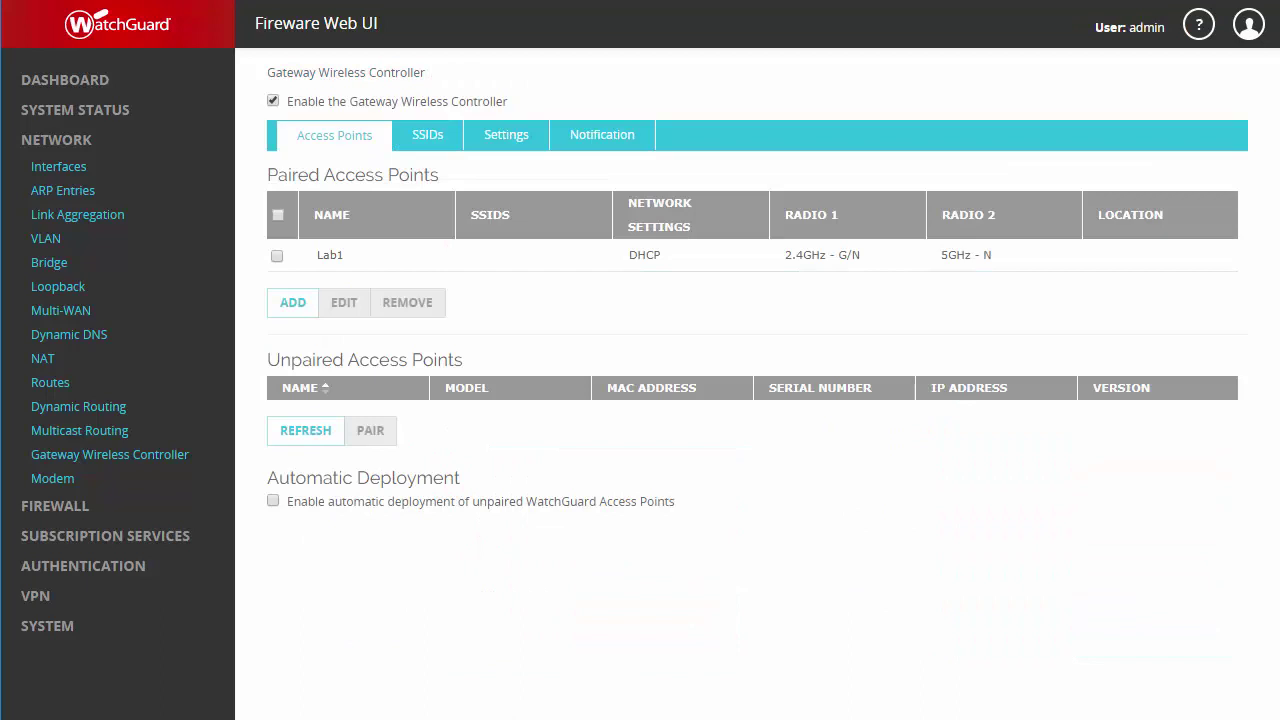
# Step: Add a new SSID named 'FWC Employees' with WPA/WPA2 key reinstallation mitigation enabled
pyautogui.click(429, 138)
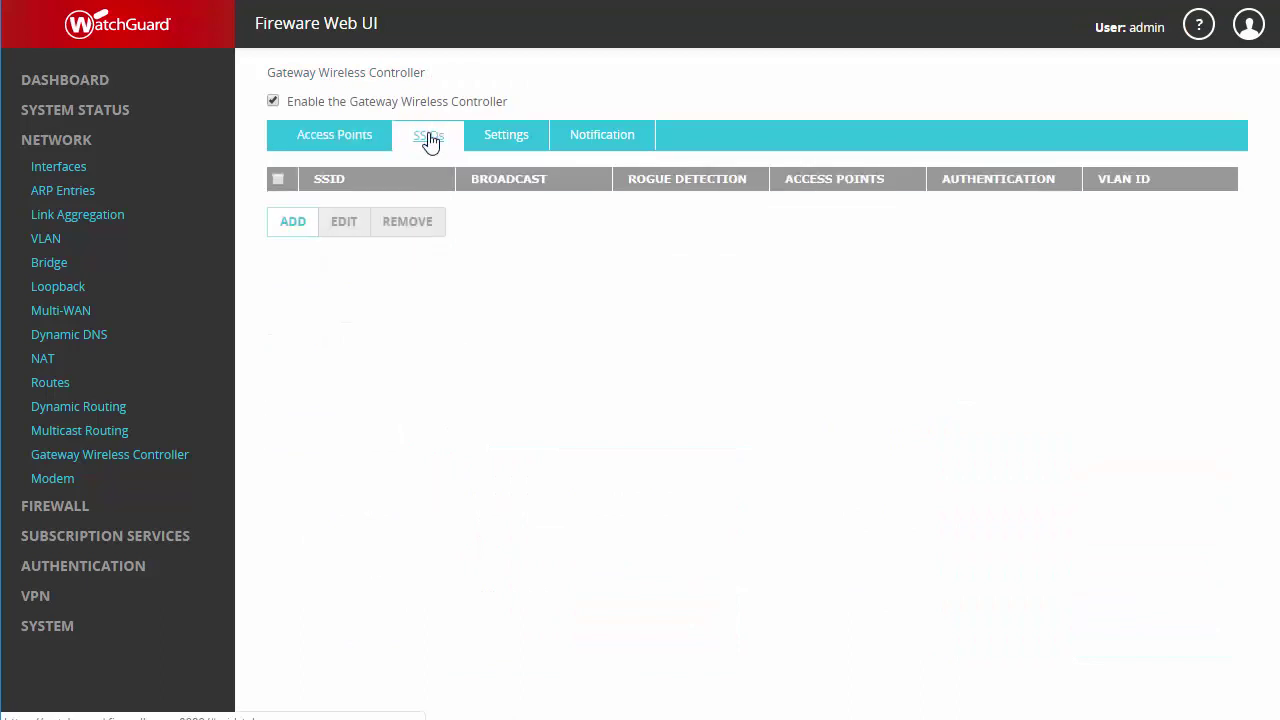
pyautogui.click(289, 226)
pyautogui.click(512, 112)
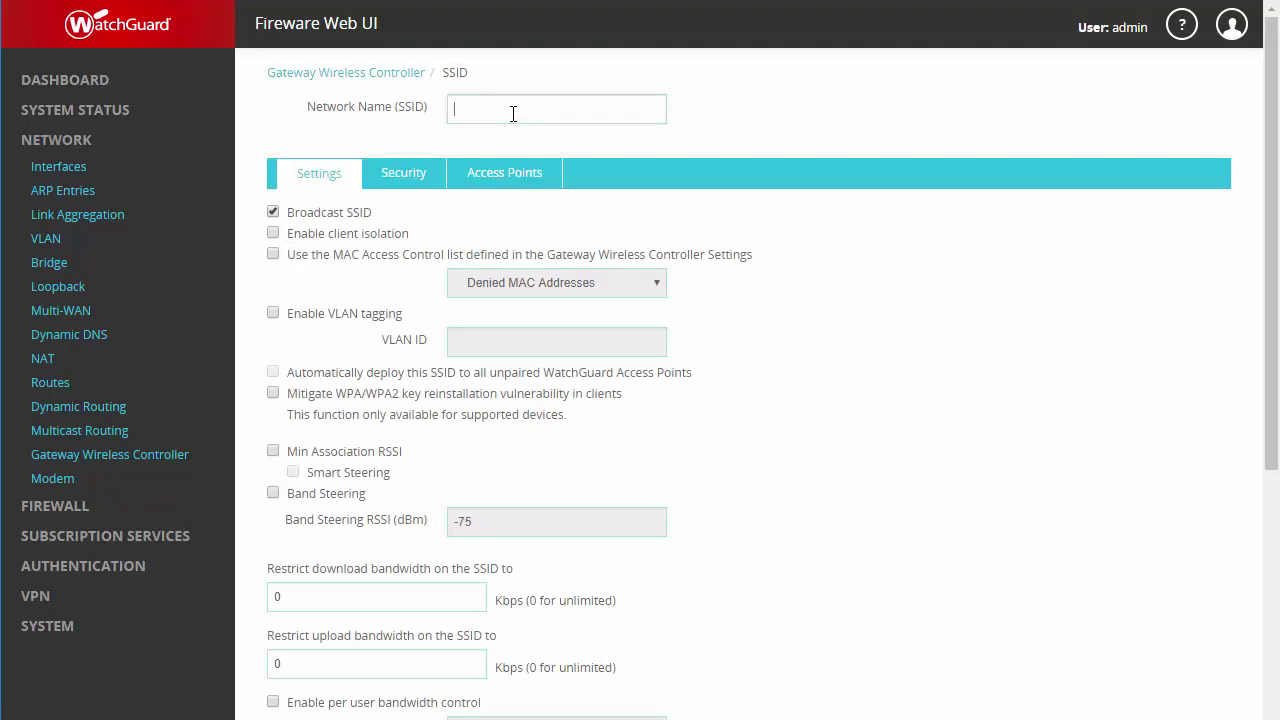
pyautogui.write('FWC Employees')
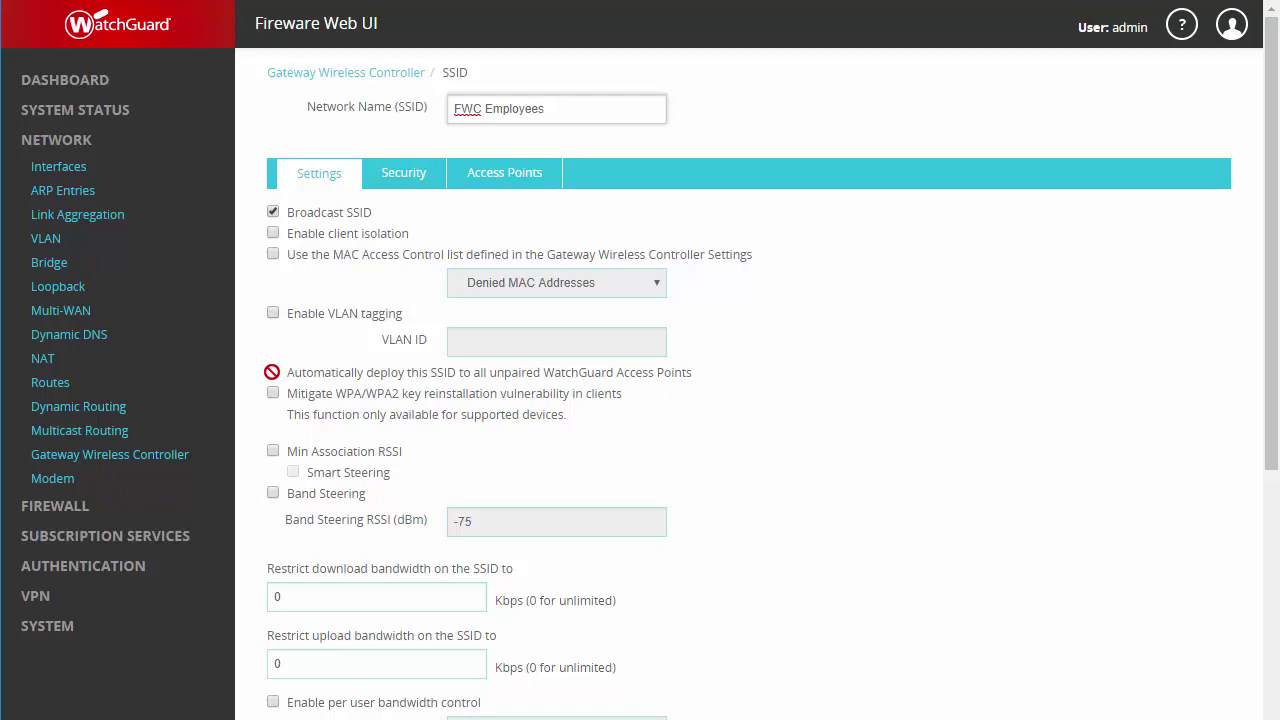
pyautogui.click(273, 393)
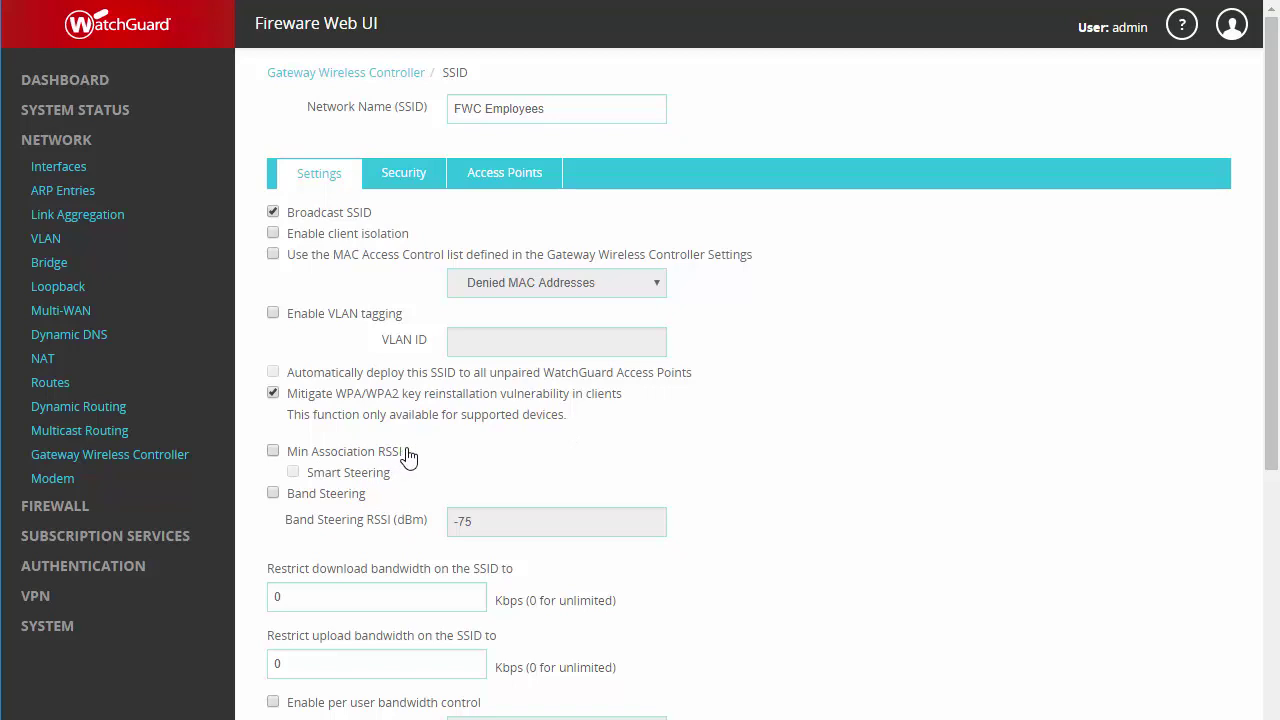
# Step: Enable Band Steering on FWC Employees, then check its WPA2 PSK/AES security settings
pyautogui.click(272, 494)
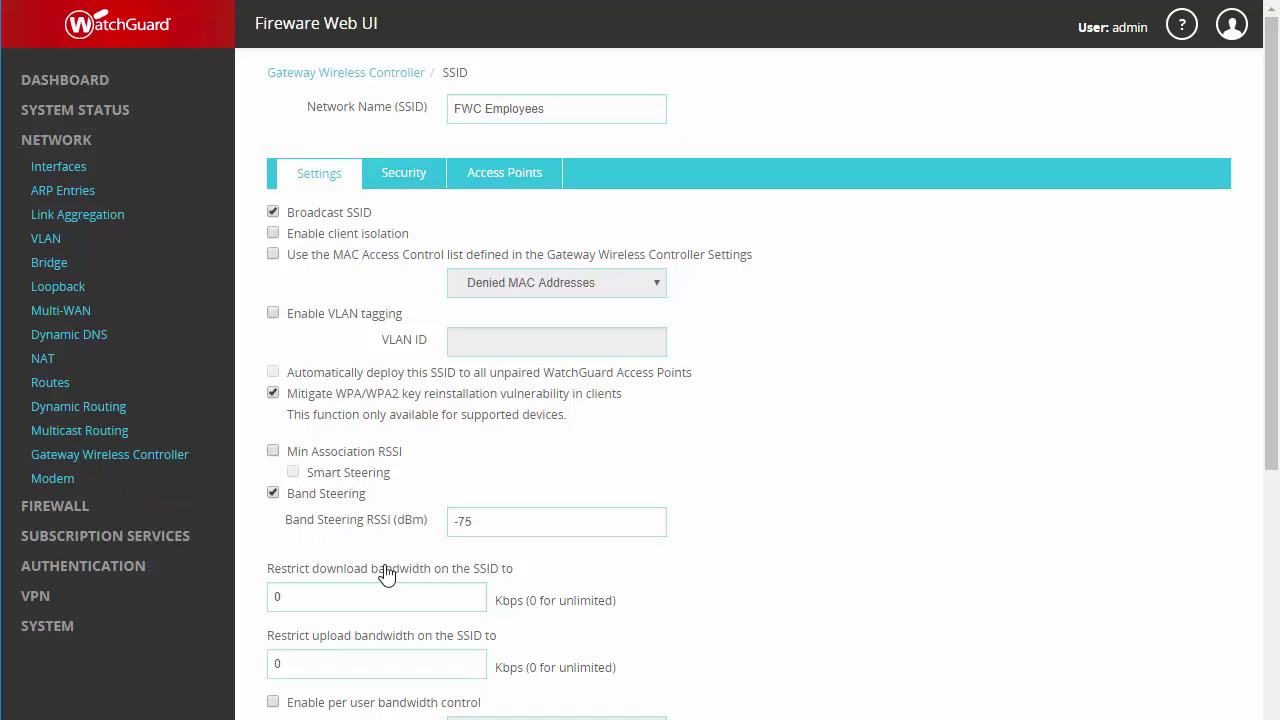
pyautogui.scroll(-2, 390, 592)
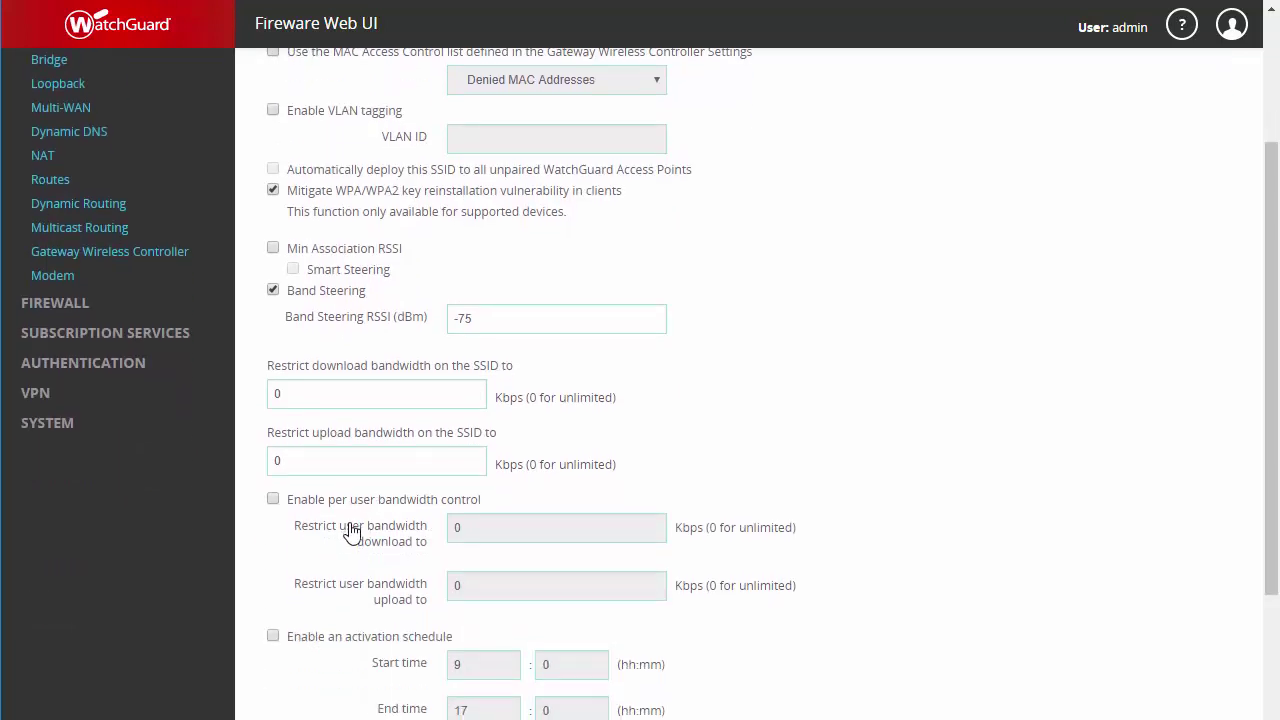
pyautogui.scroll(-1, 345, 545)
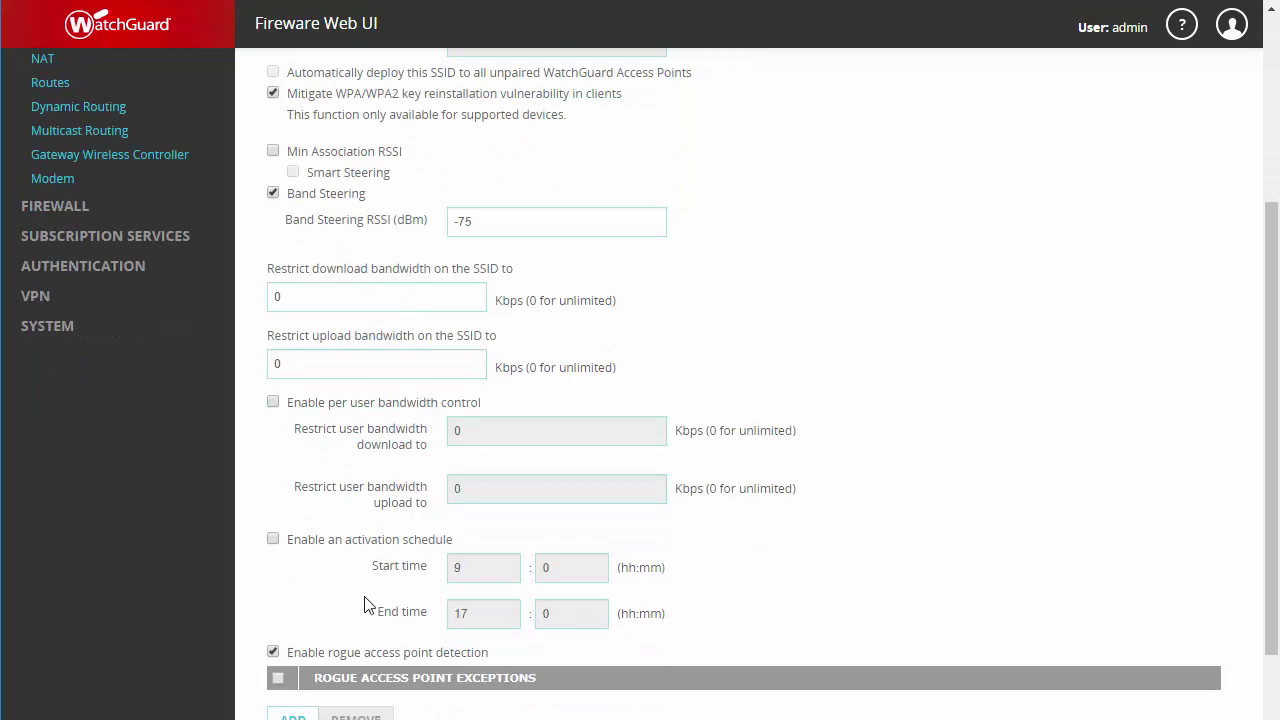
pyautogui.scroll(3, 362, 612)
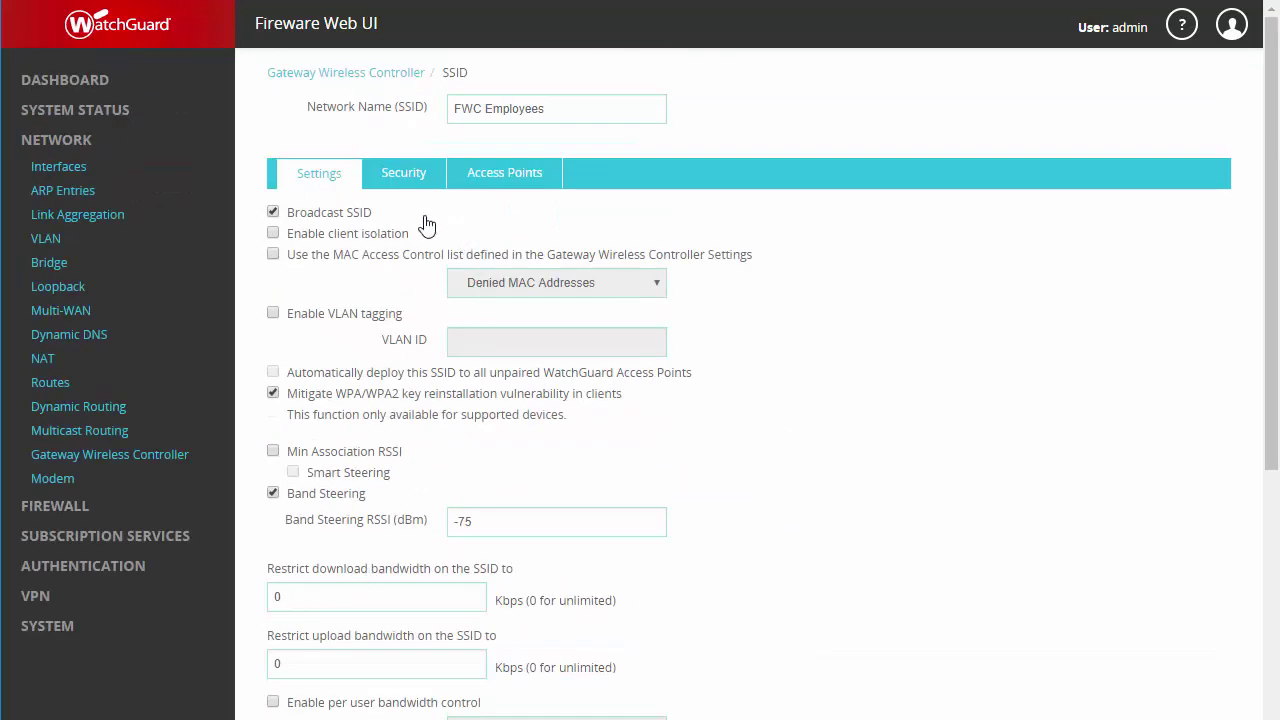
pyautogui.click(415, 183)
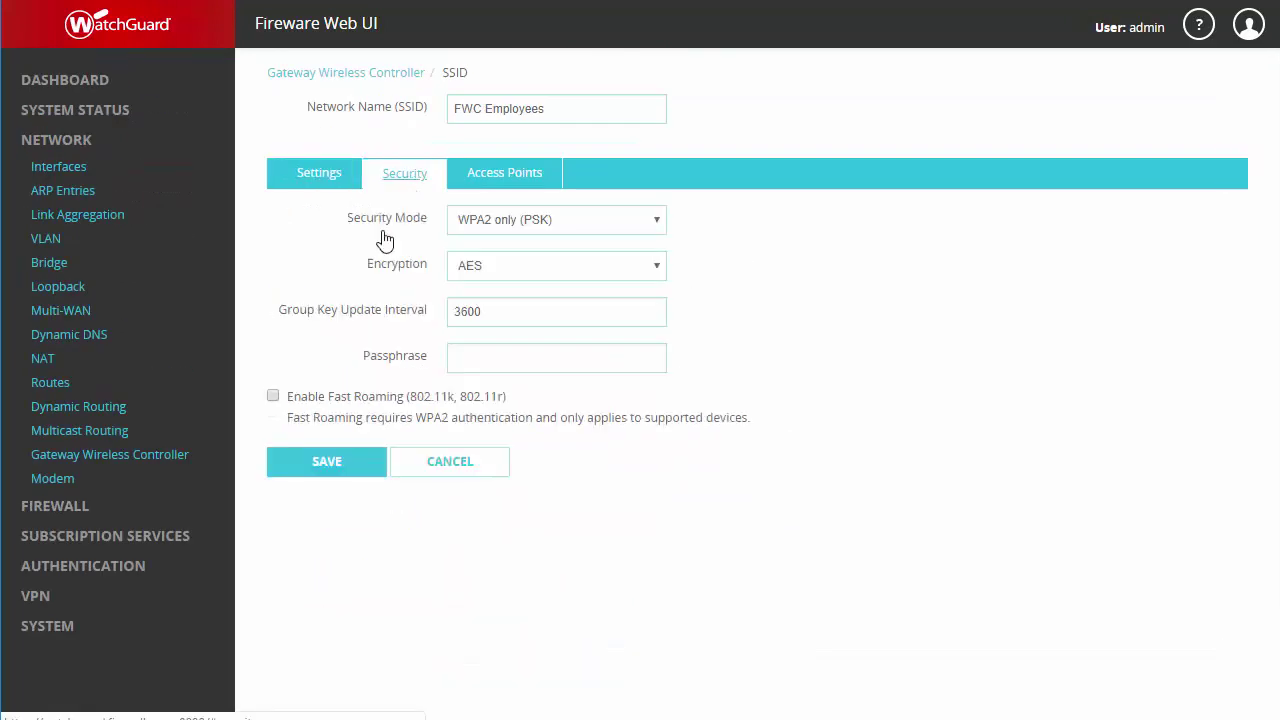
# Step: Enter the WPA2 passphrase, assign FWC Employees to Lab1 radio1 and radio2, and save
pyautogui.click(463, 352)
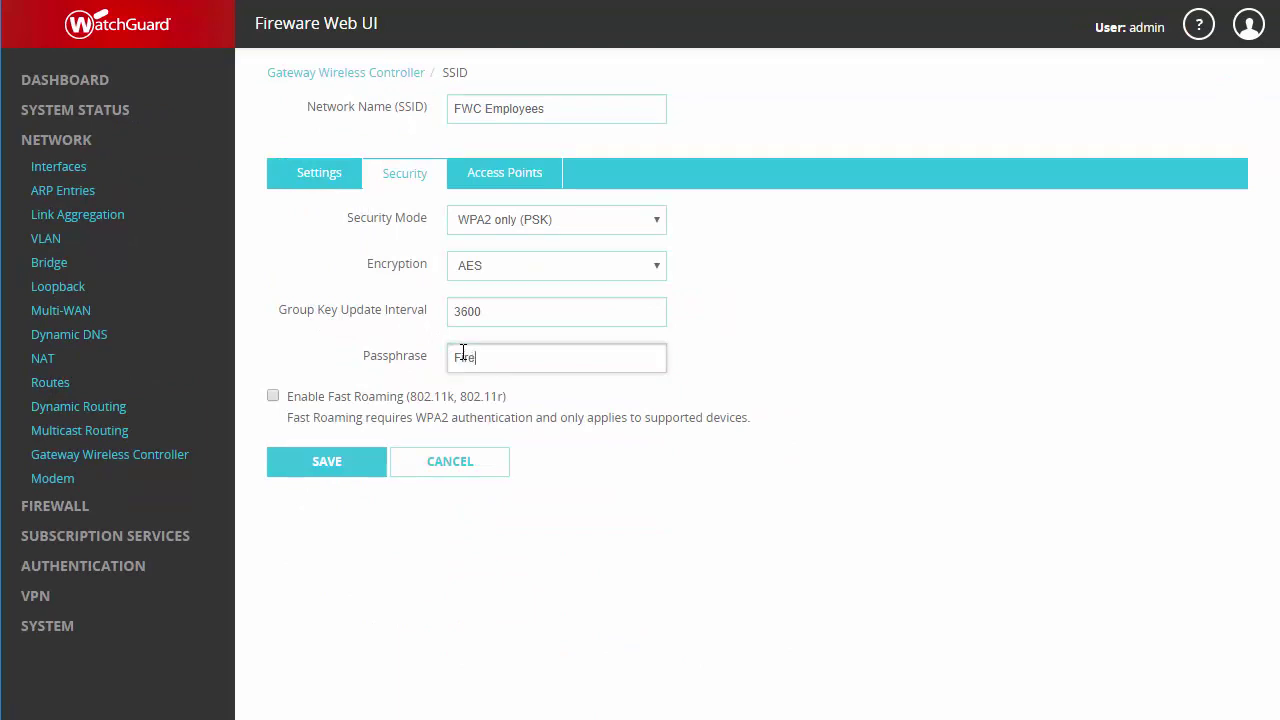
pyautogui.click(487, 174)
pyautogui.click(278, 271)
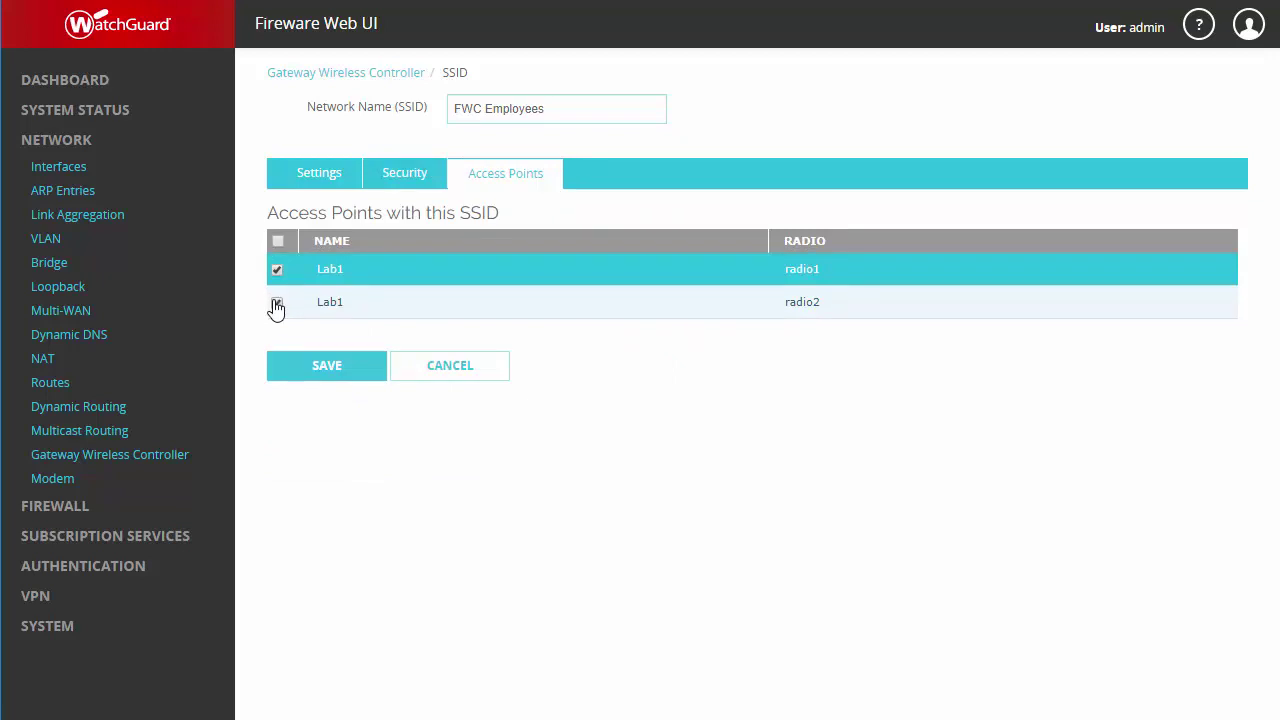
pyautogui.click(278, 306)
pyautogui.click(306, 366)
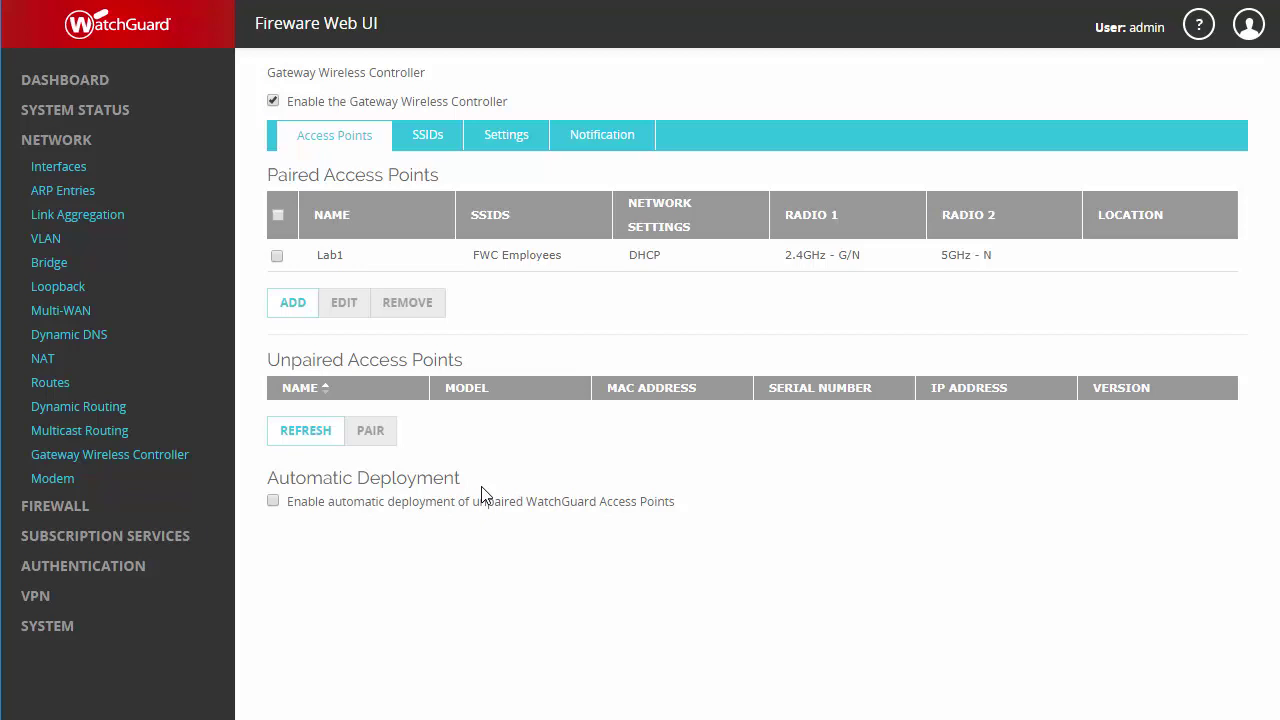
# Step: Add SSID 'FWC Guests' with client isolation, key reinstallation mitigation and band steering enabled
pyautogui.click(428, 137)
pyautogui.click(283, 260)
pyautogui.click(534, 112)
pyautogui.write('FWC Guests')
pyautogui.click(272, 236)
pyautogui.scroll(-1, 272, 243)
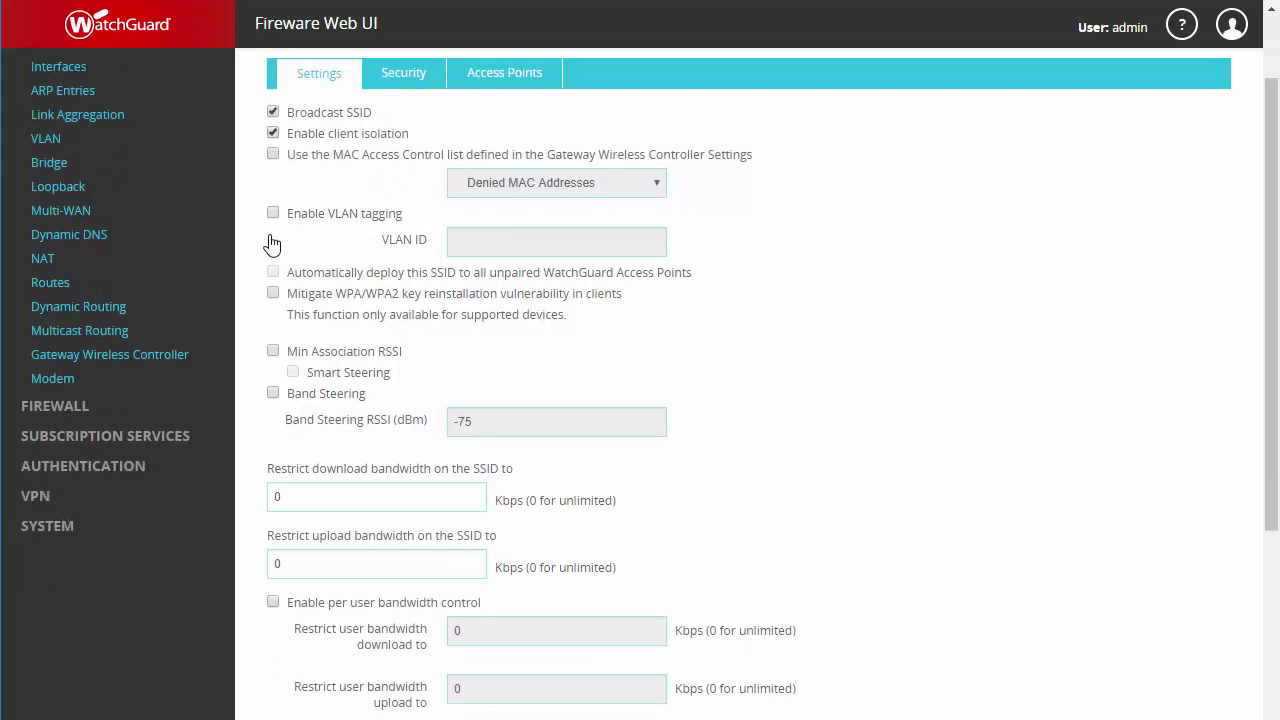
pyautogui.click(273, 293)
pyautogui.click(274, 394)
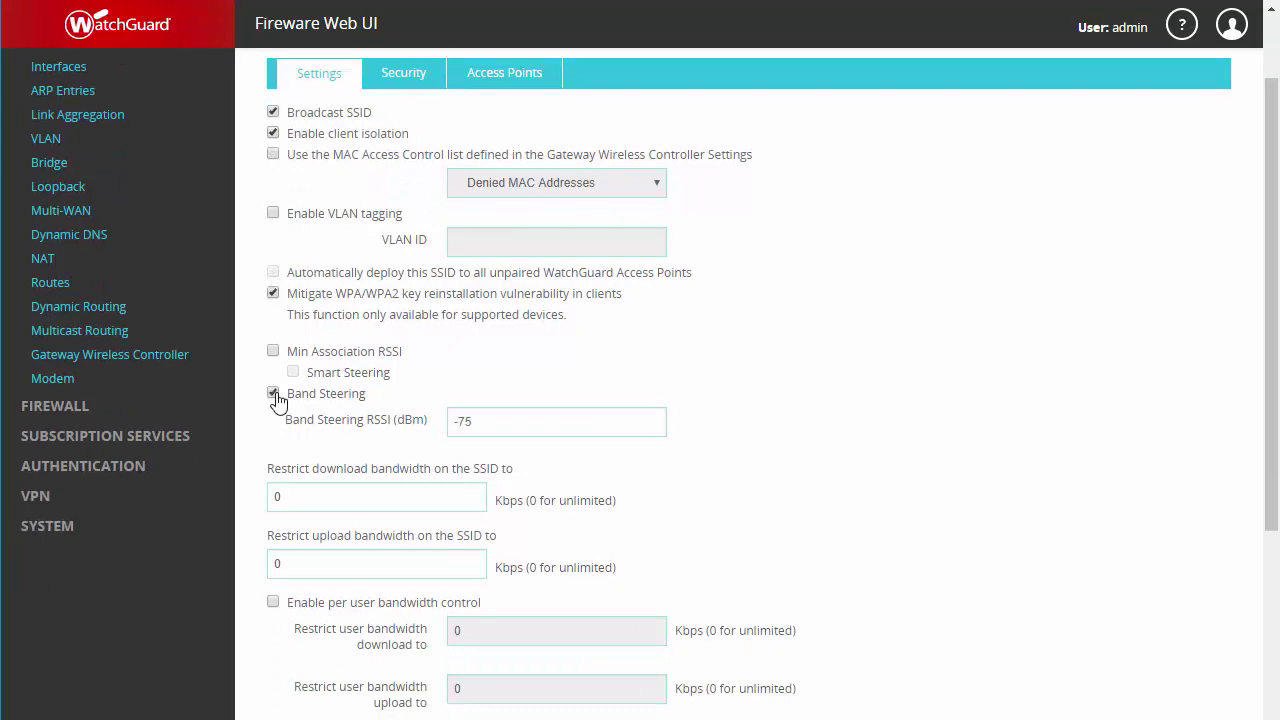
pyautogui.scroll(-2, 279, 401)
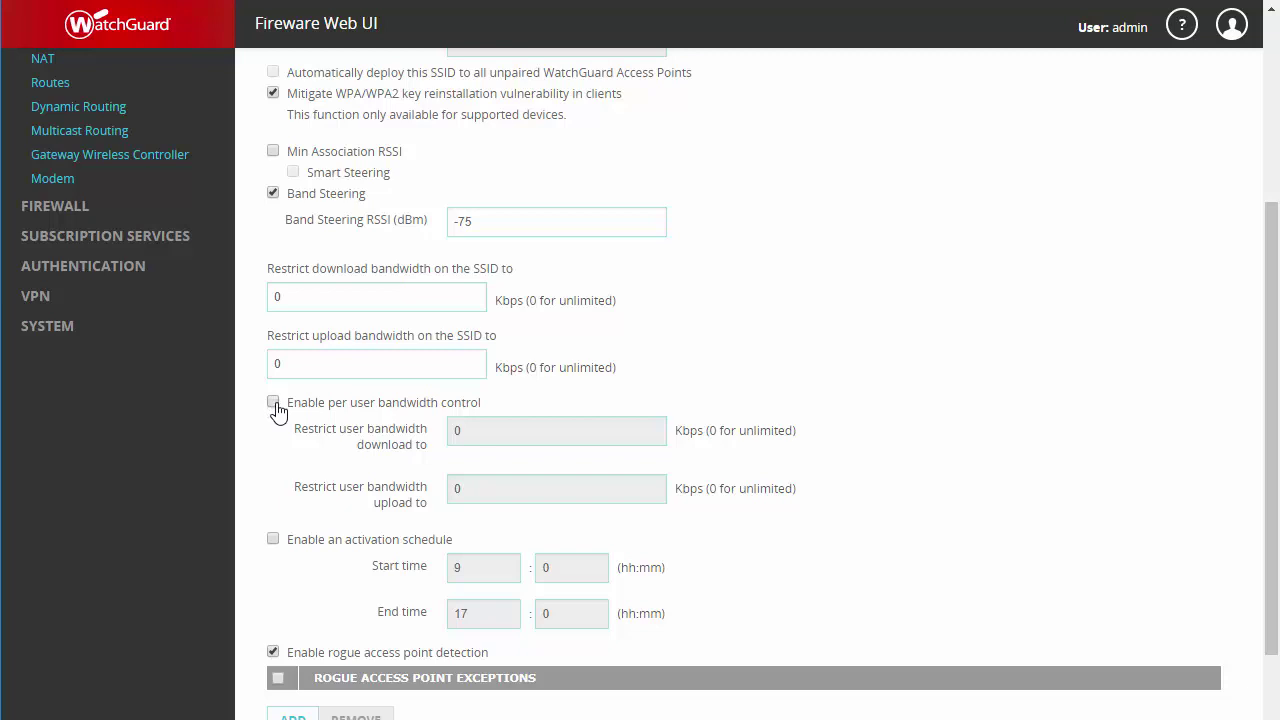
# Step: Limit each FWC Guests user to 2000 Kbps down, 1000 Kbps up, scheduled from 8:00
pyautogui.click(275, 406)
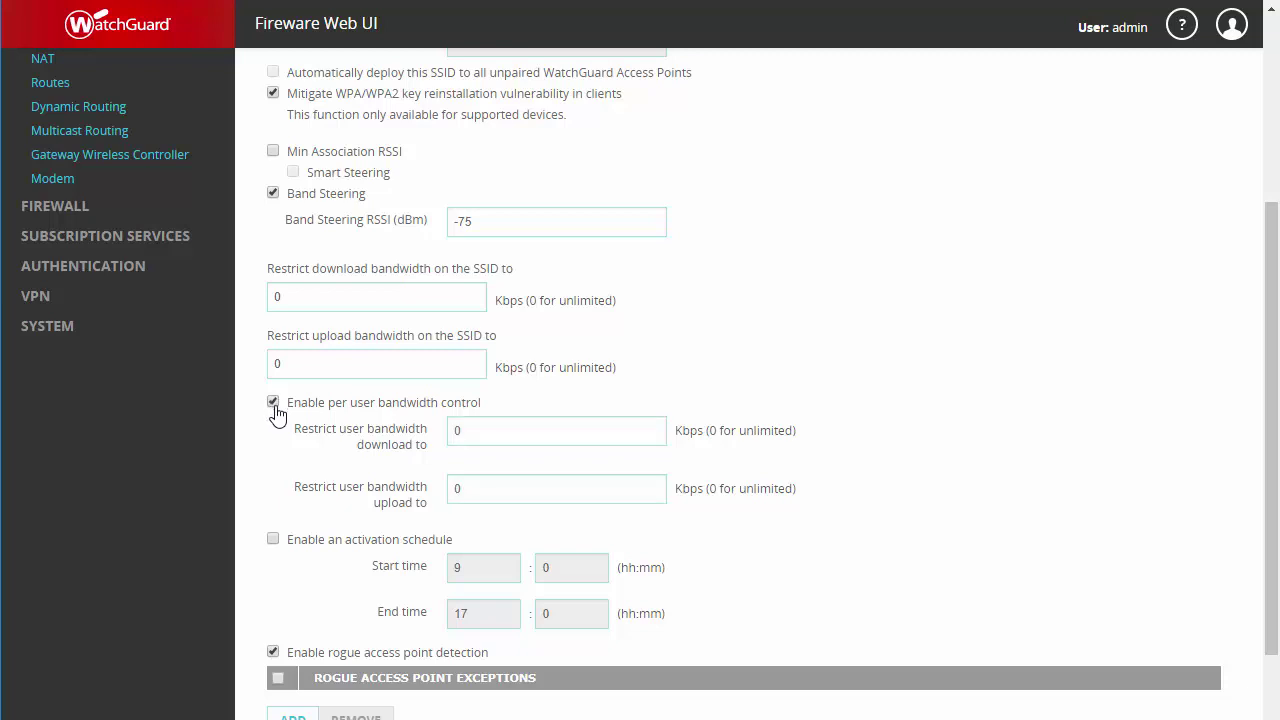
pyautogui.moveTo(461, 438); pyautogui.dragTo(449, 440)
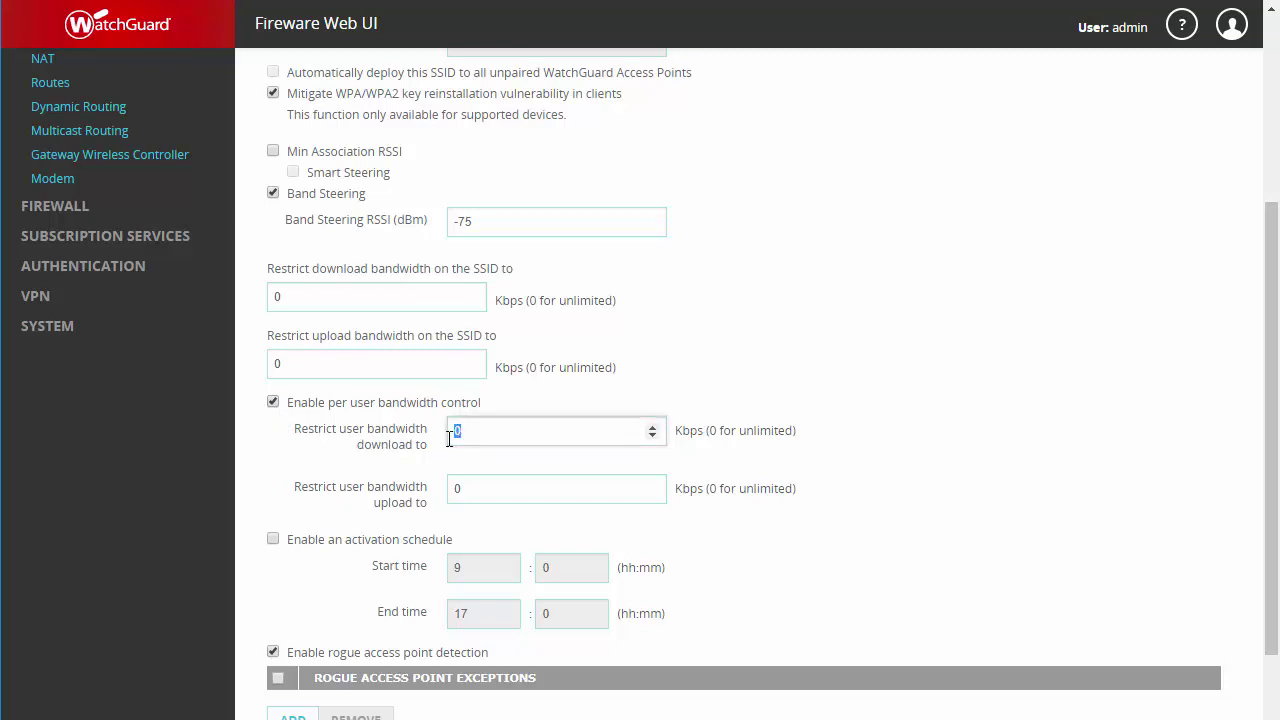
pyautogui.write('2000')
pyautogui.press('Tab')
pyautogui.write('1000')
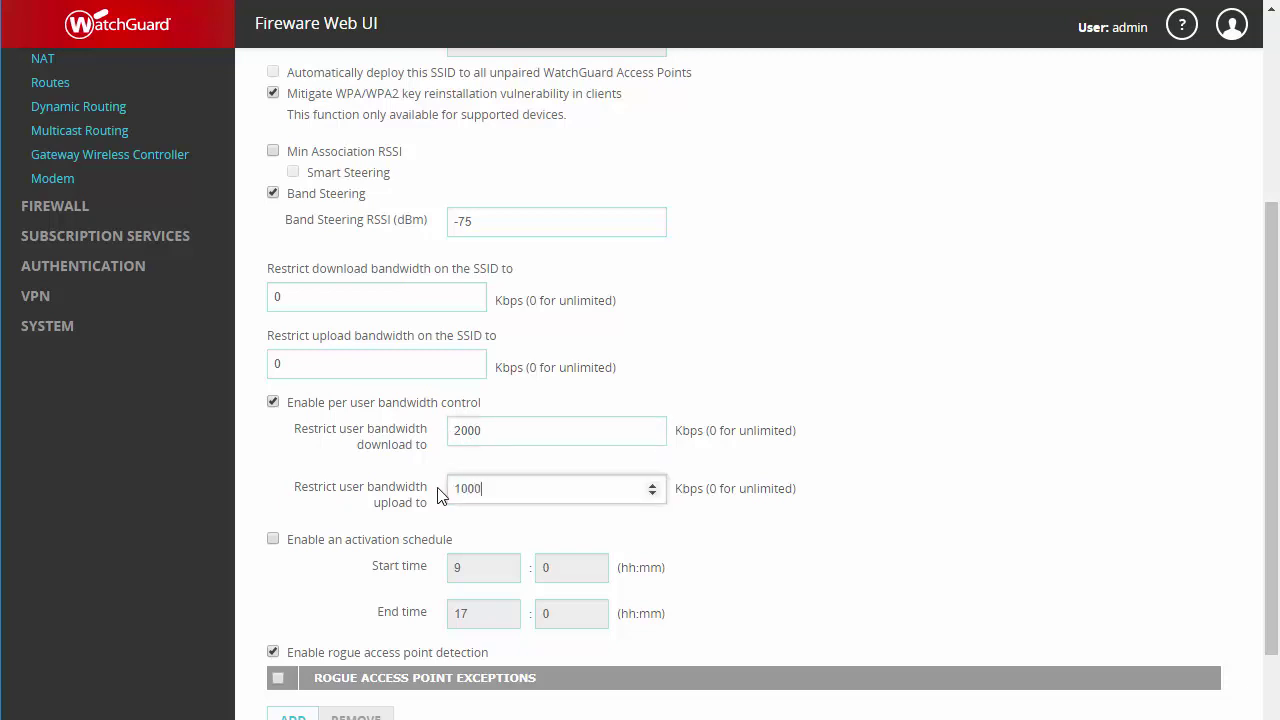
pyautogui.click(277, 552)
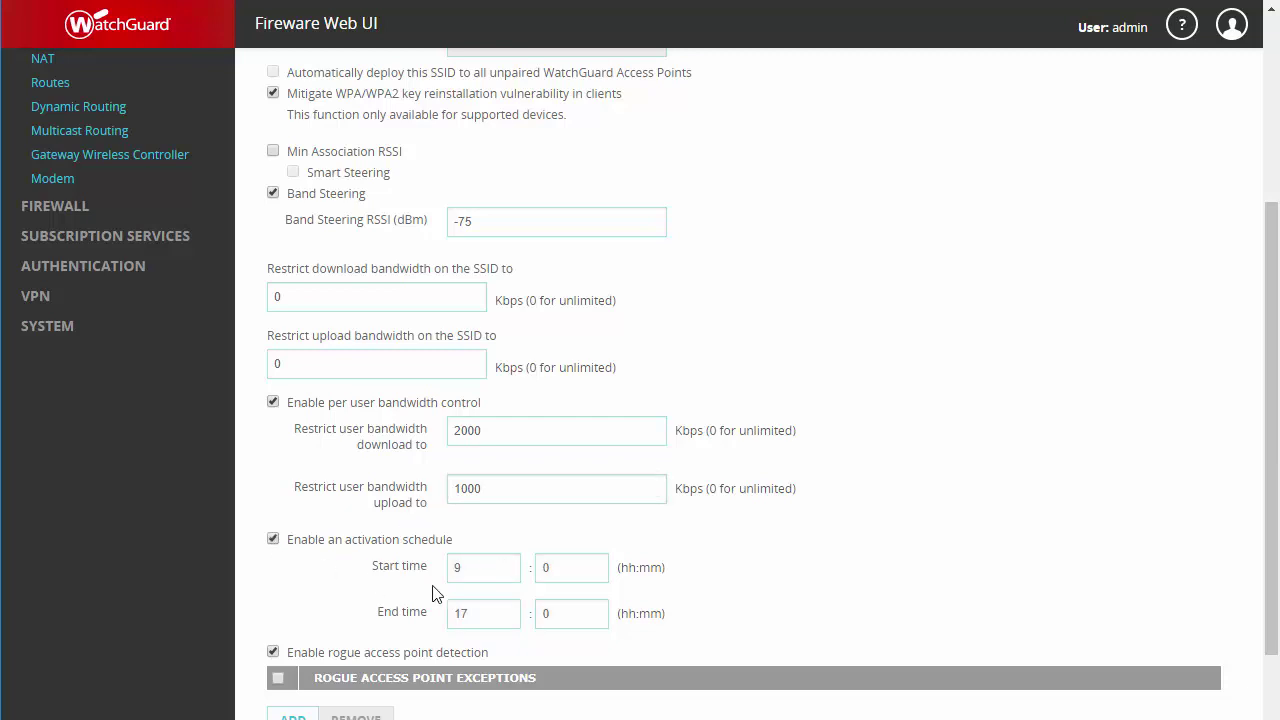
pyautogui.click(506, 572)
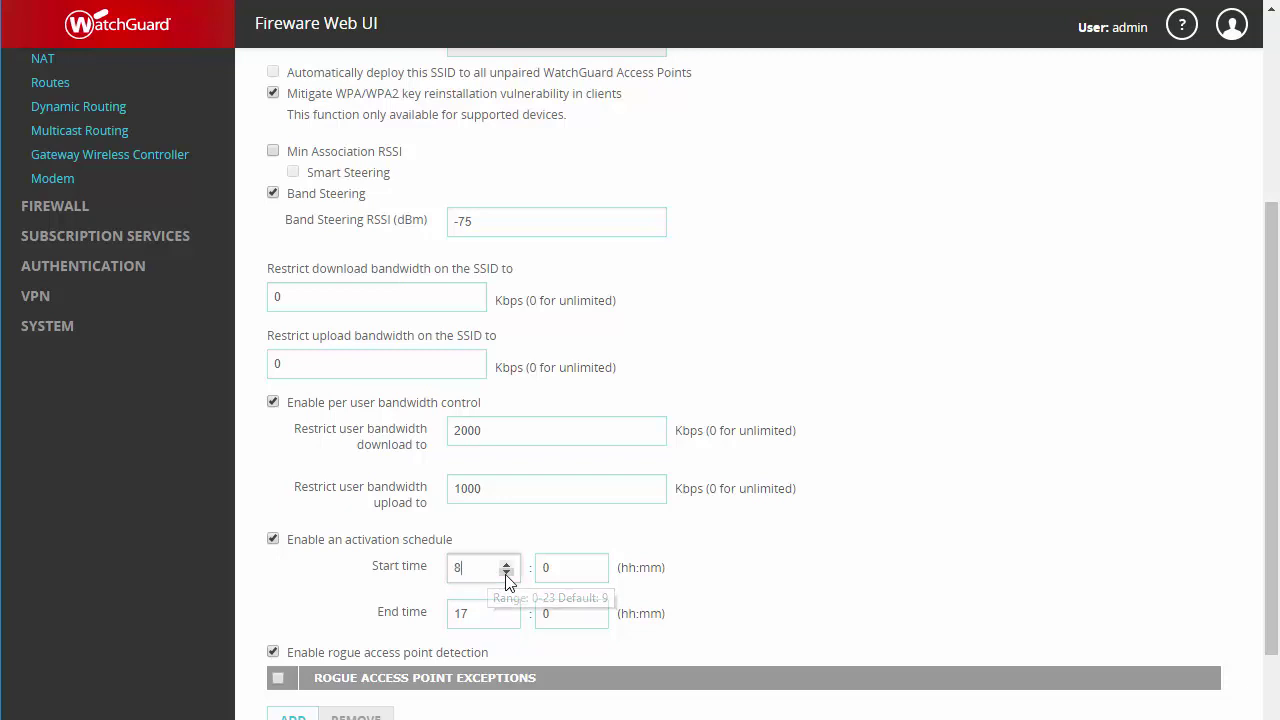
pyautogui.scroll(3, 506, 578)
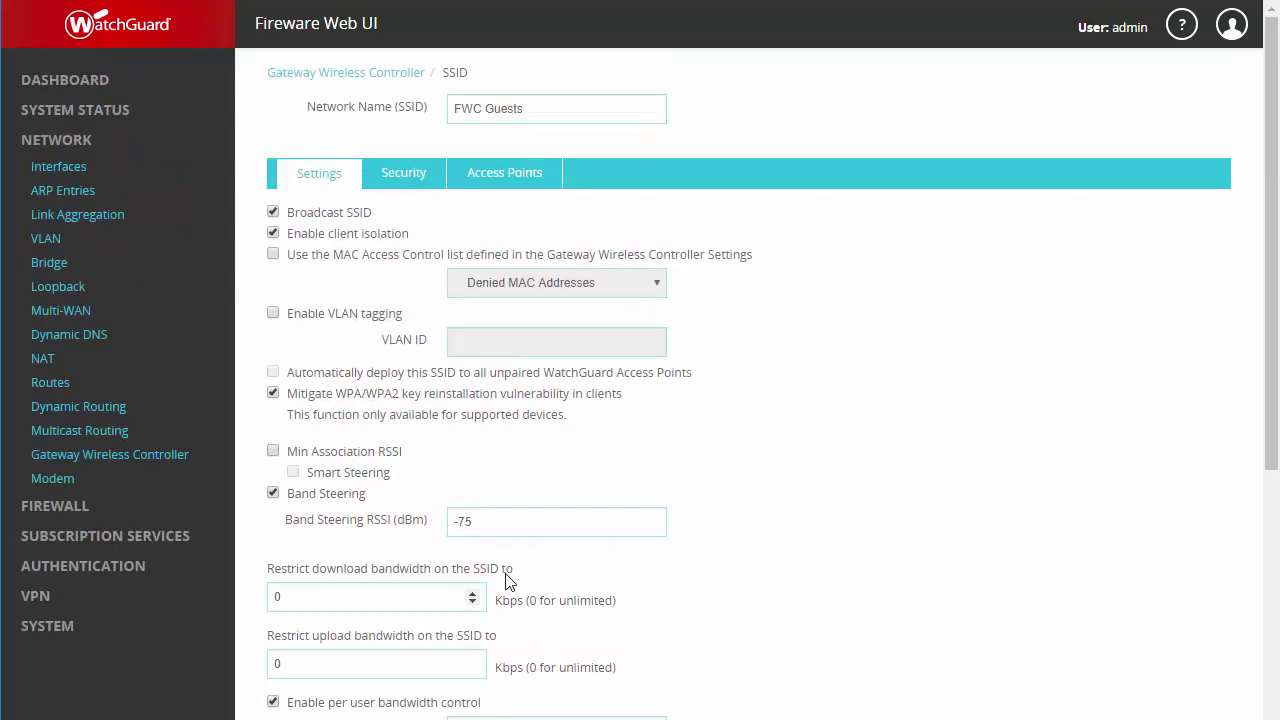
# Step: Enter the FWC Guests passphrase, assign it to Lab1 radio1, and save the SSID
pyautogui.click(412, 186)
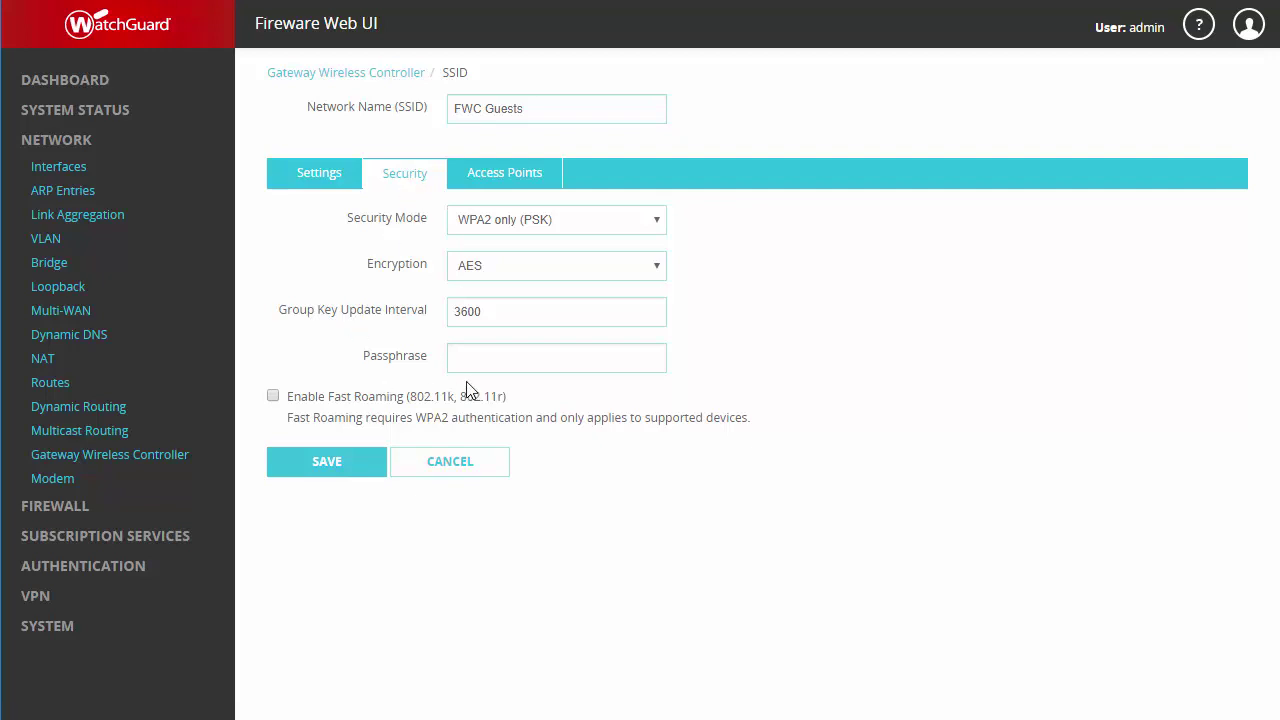
pyautogui.click(488, 362)
pyautogui.click(505, 180)
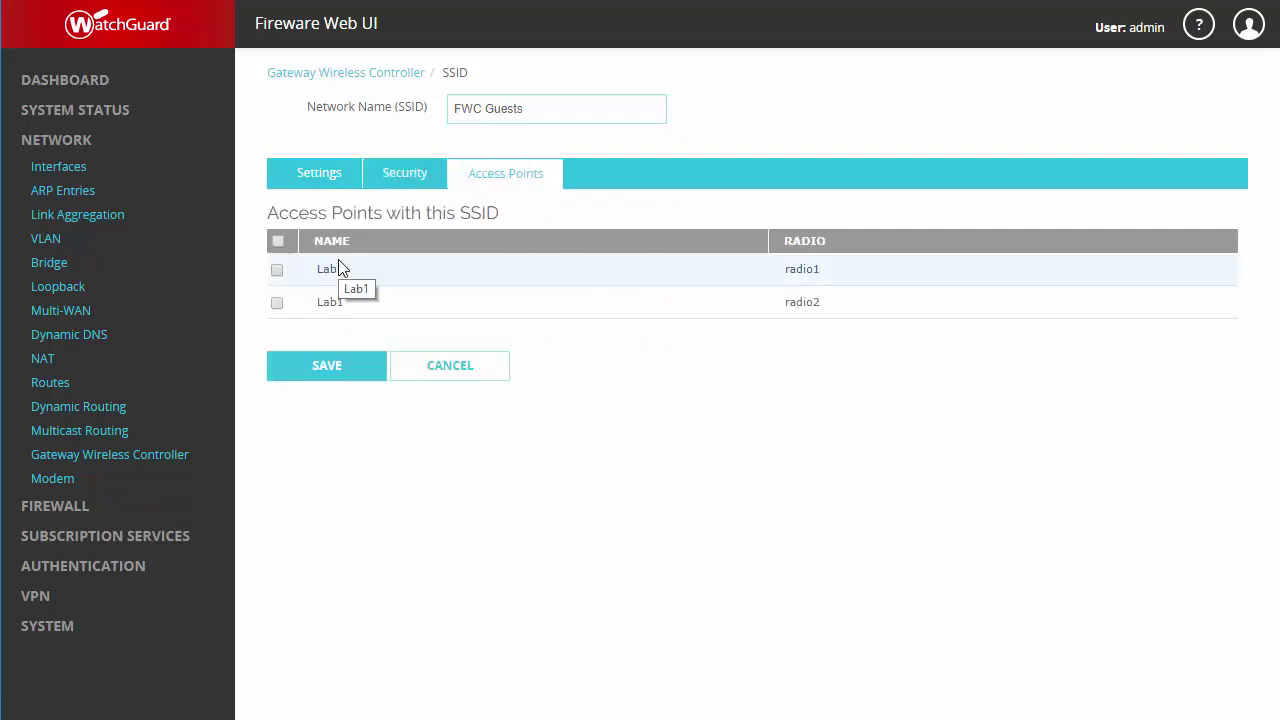
pyautogui.click(278, 271)
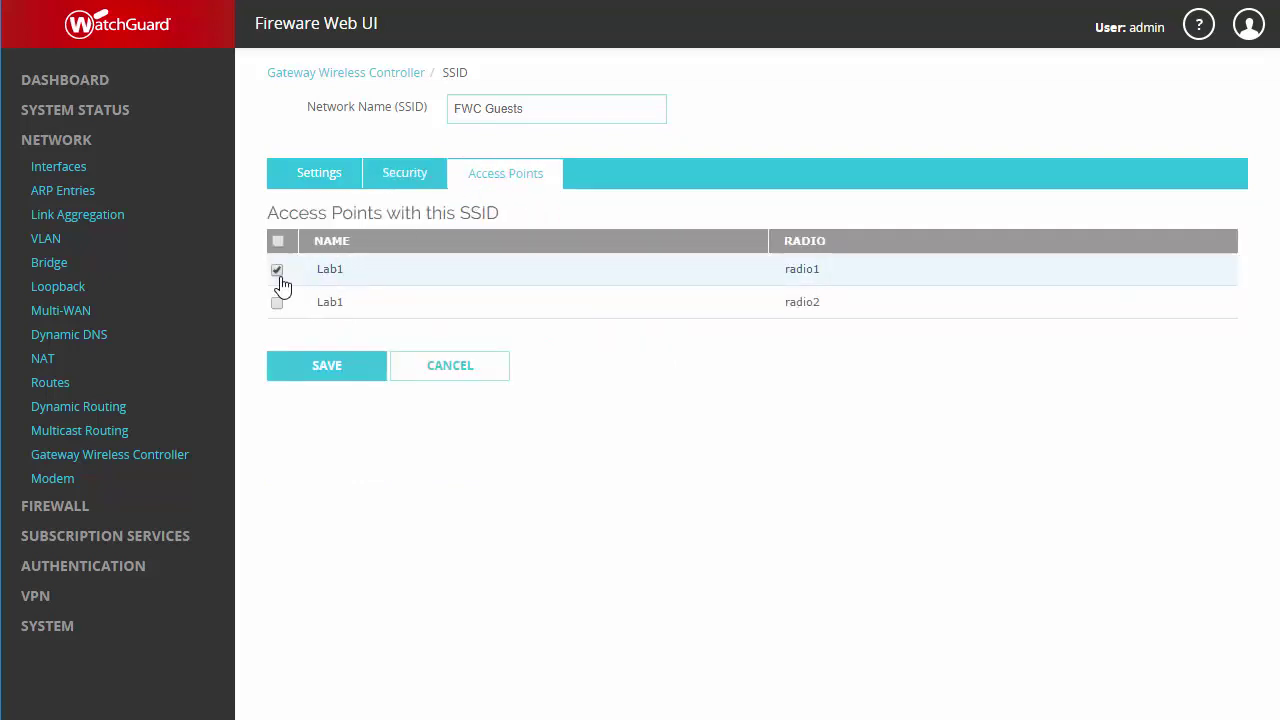
pyautogui.click(302, 362)
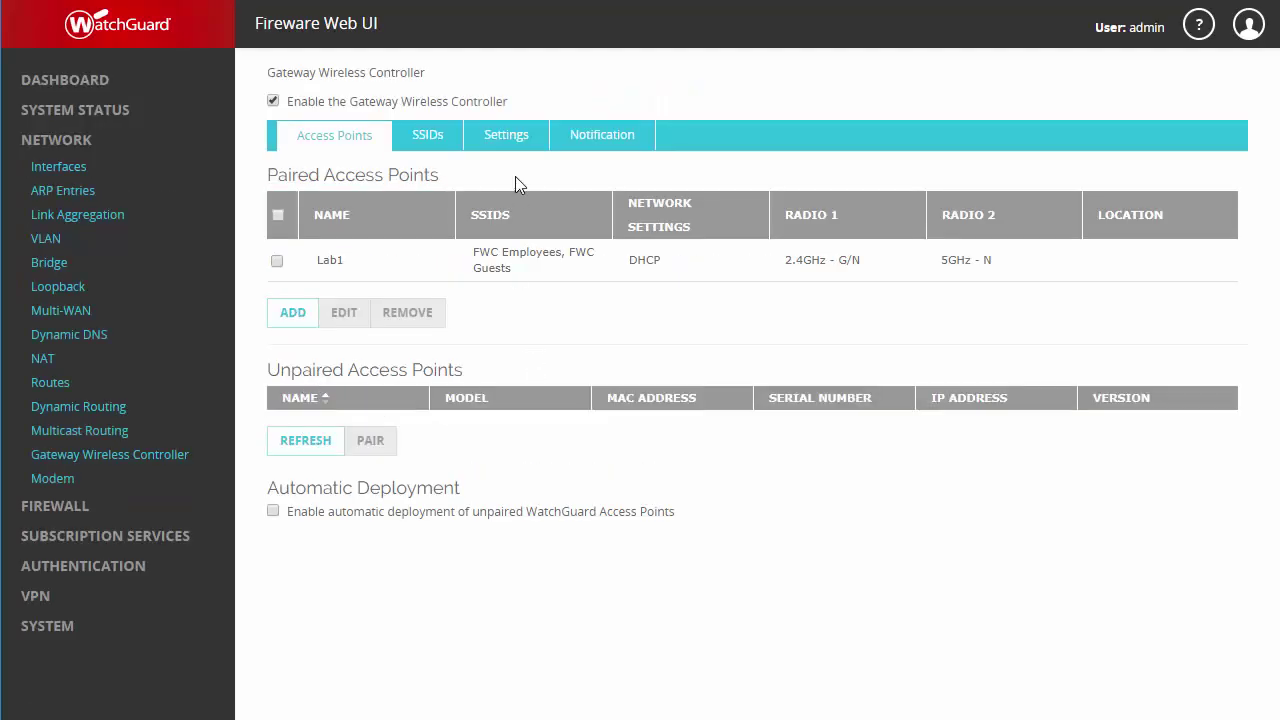
pyautogui.click(520, 140)
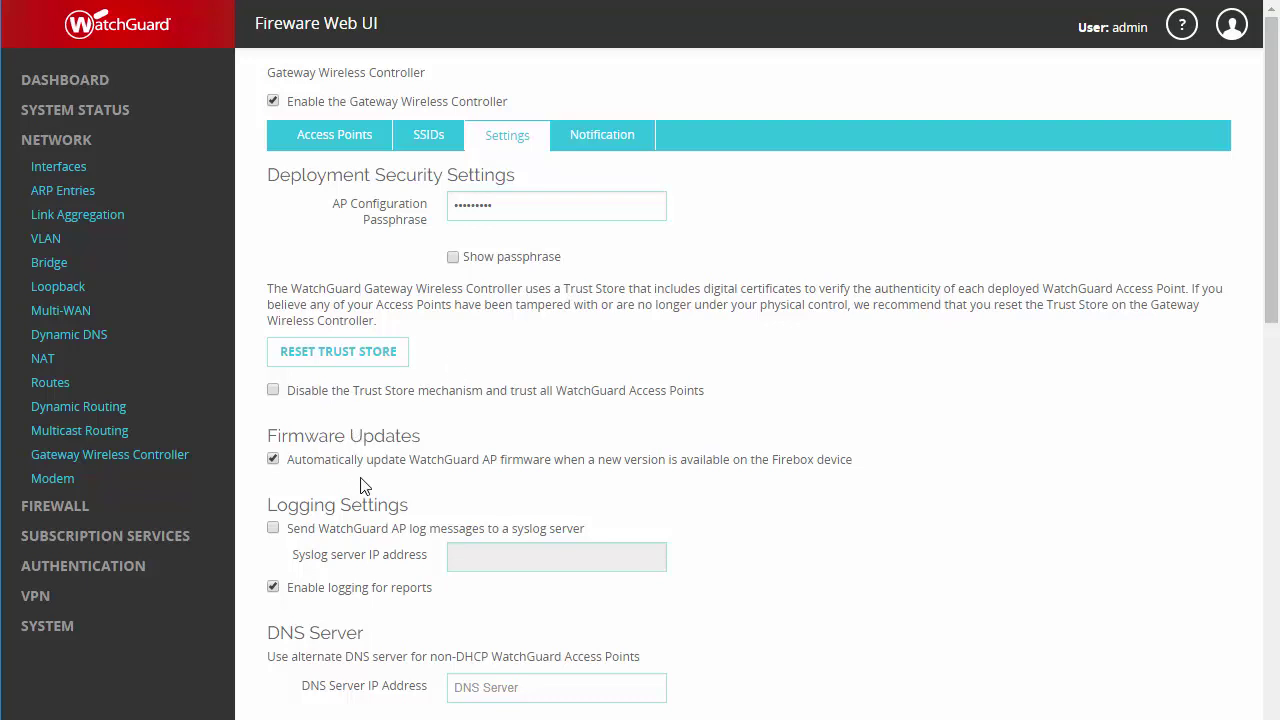
pyautogui.scroll(-4, 362, 485)
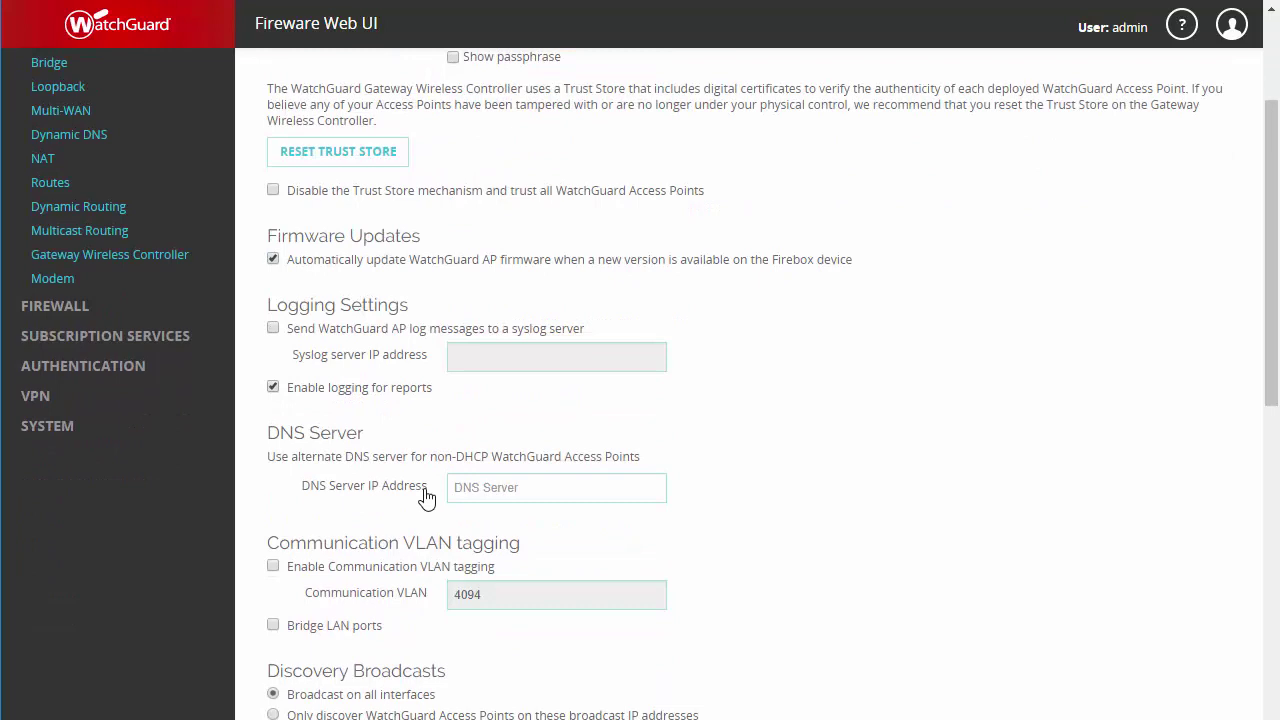
pyautogui.scroll(-4, 425, 495)
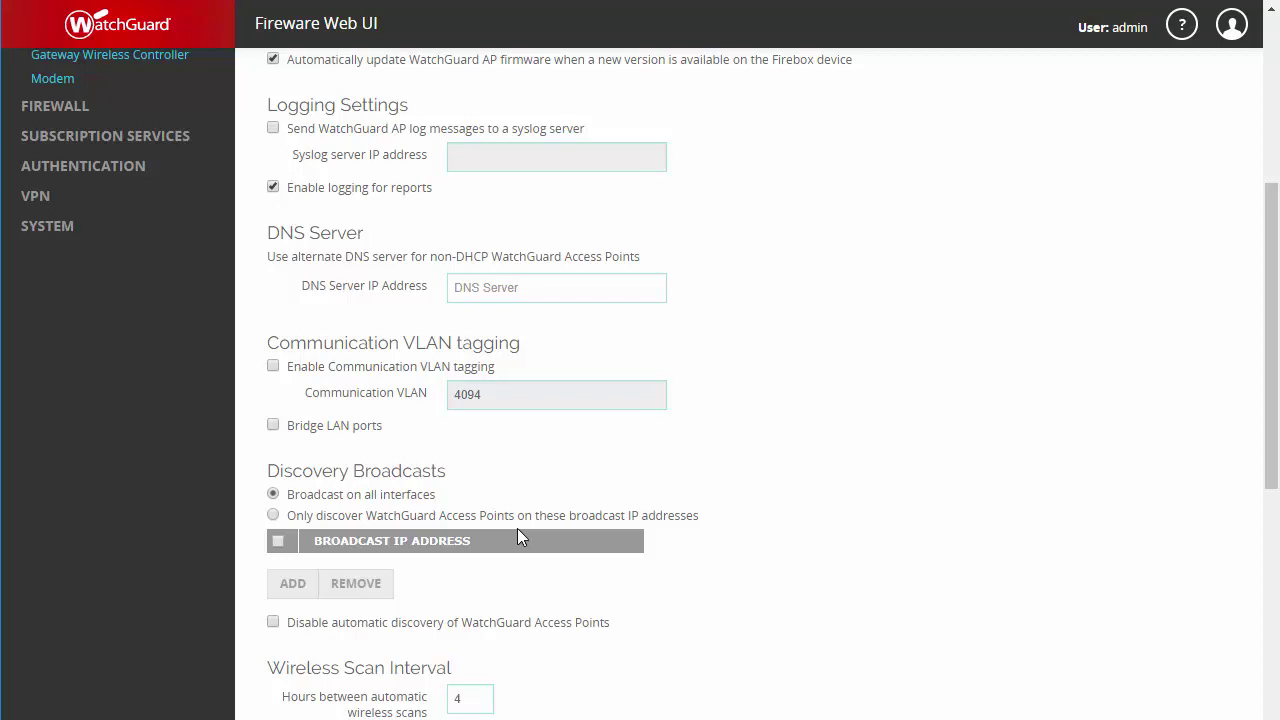
pyautogui.scroll(-2, 508, 577)
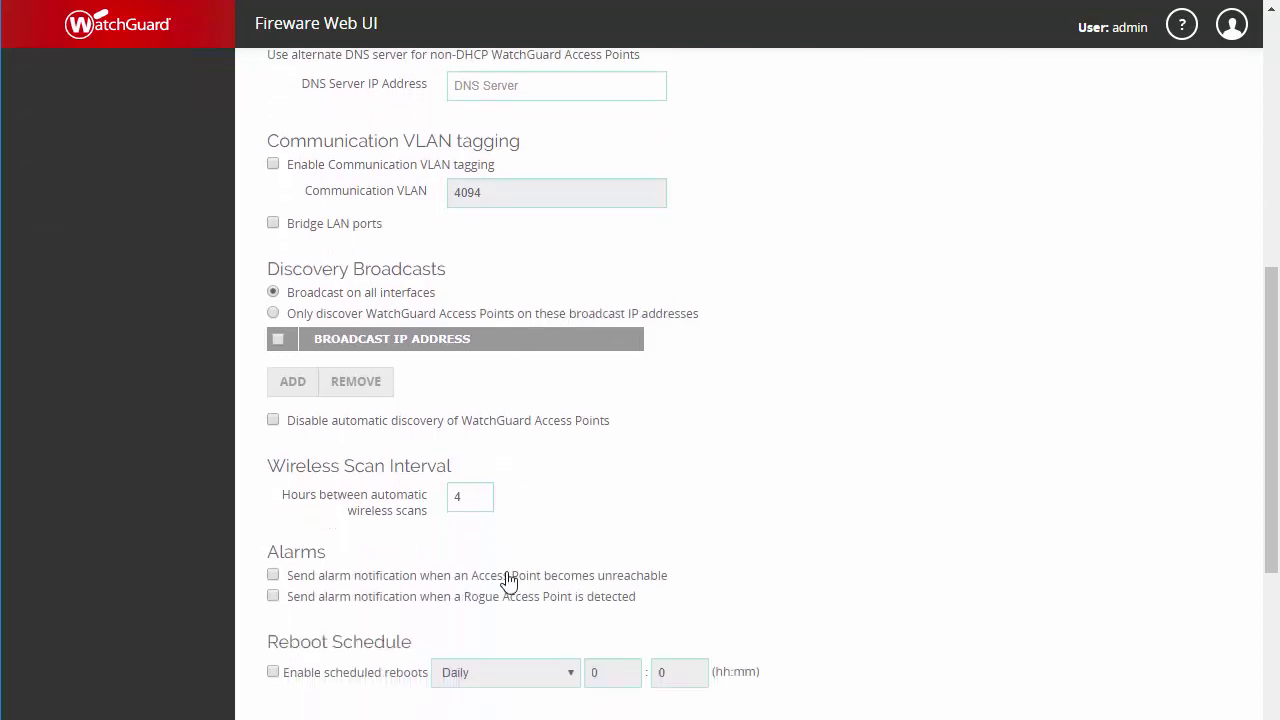
pyautogui.scroll(-1, 508, 577)
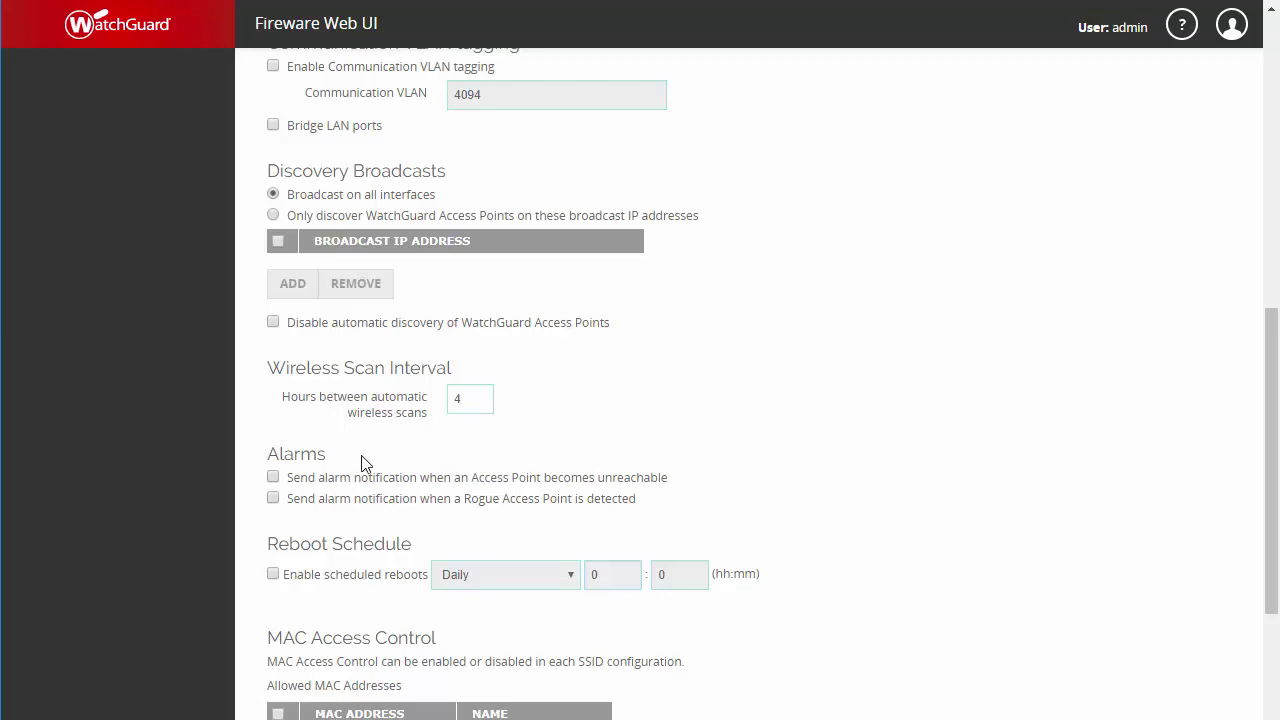
pyautogui.scroll(-3, 358, 516)
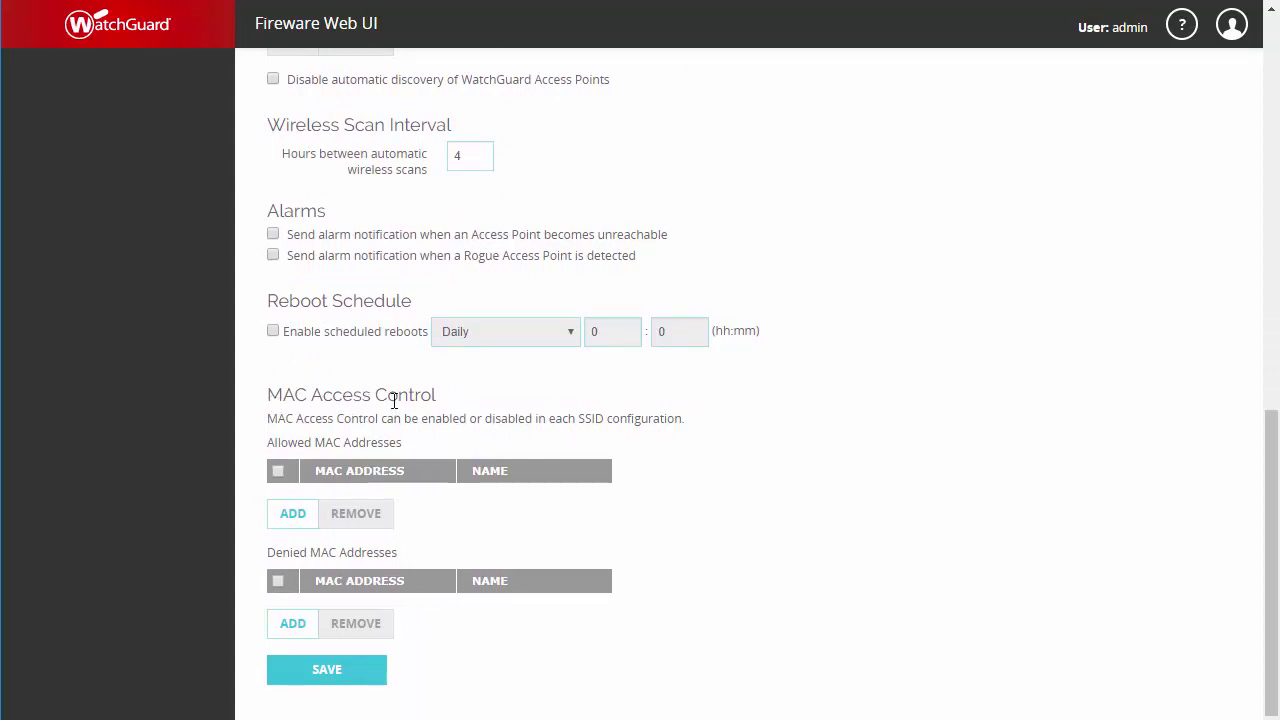
pyautogui.click(295, 515)
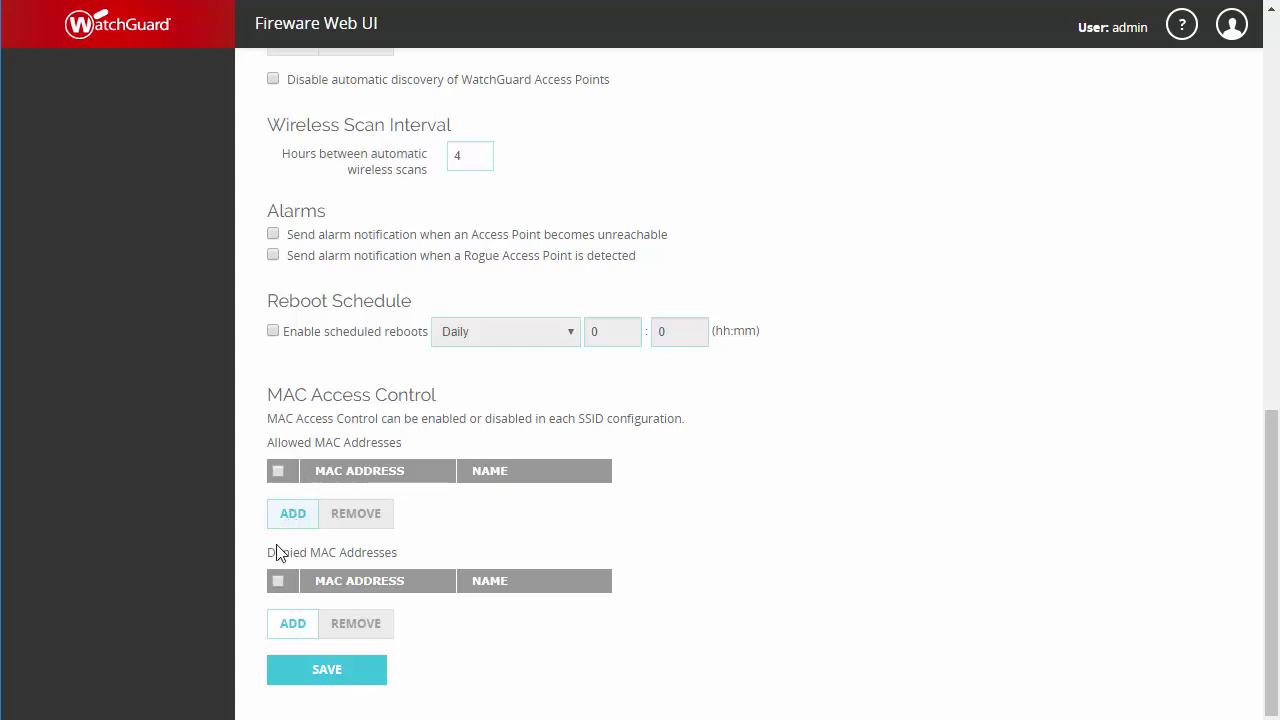
pyautogui.click(296, 664)
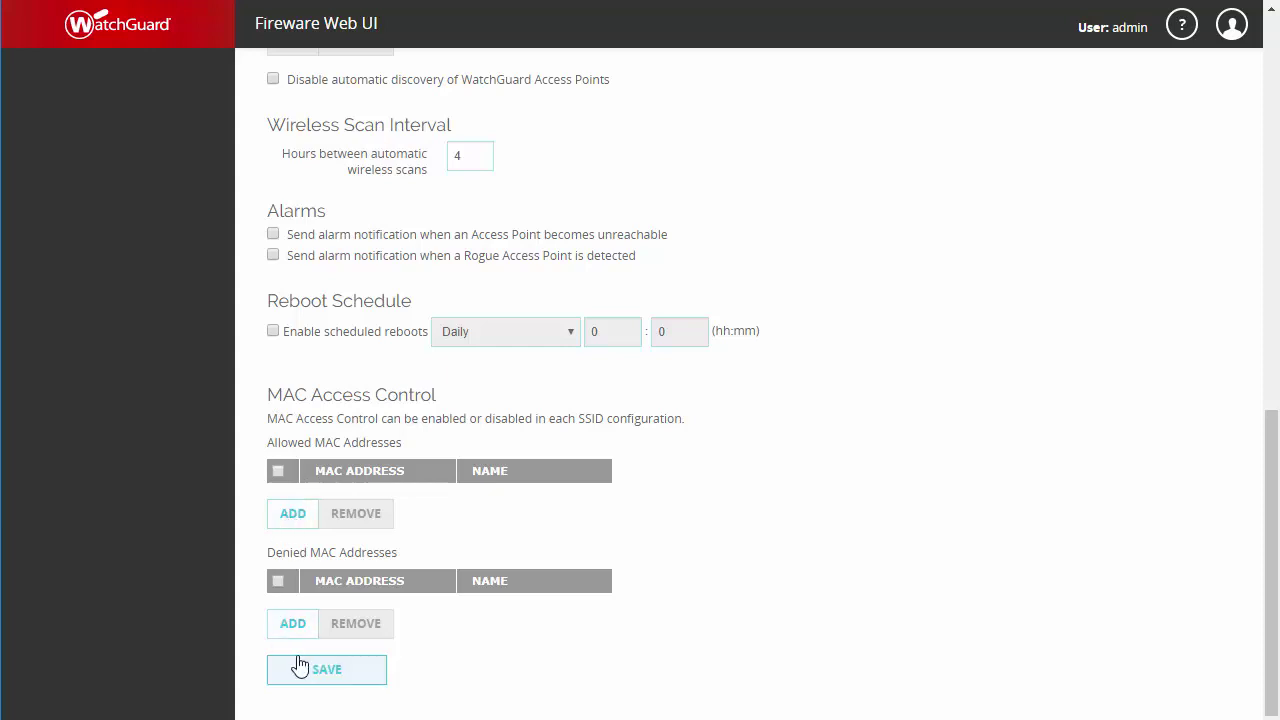
pyautogui.scroll(3, 673, 585)
pyautogui.scroll(6, 673, 585)
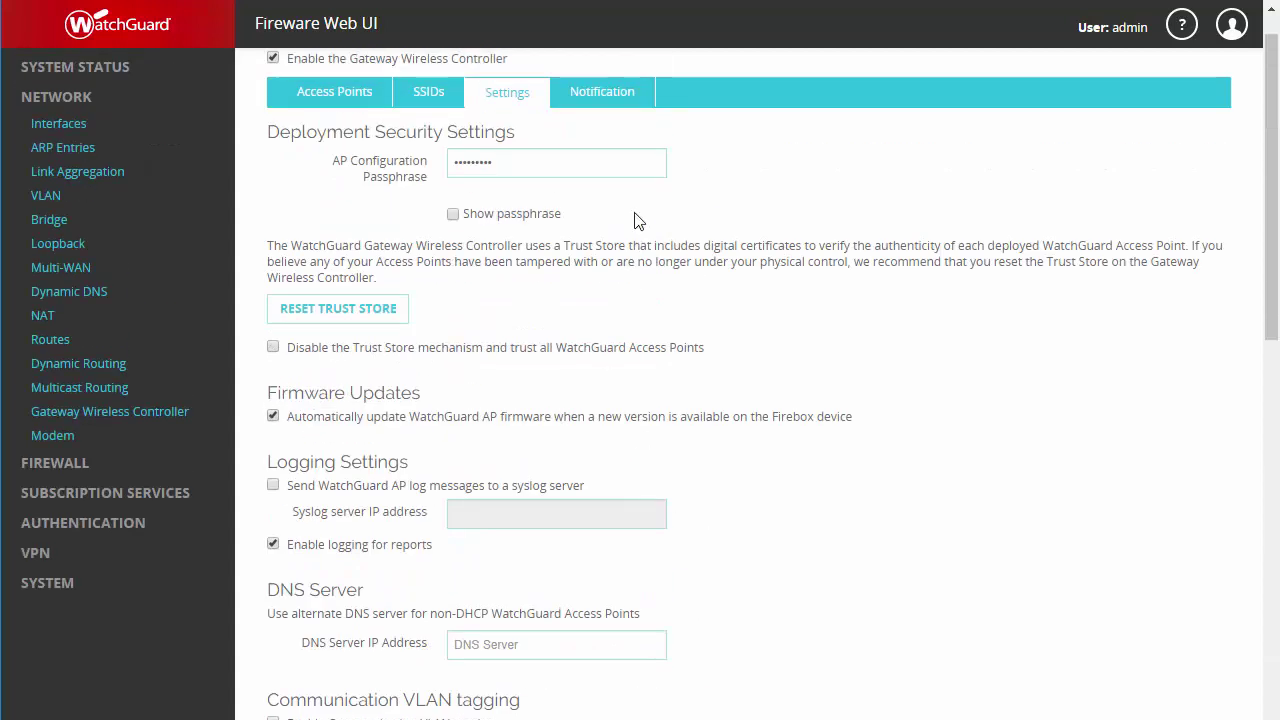
pyautogui.click(610, 96)
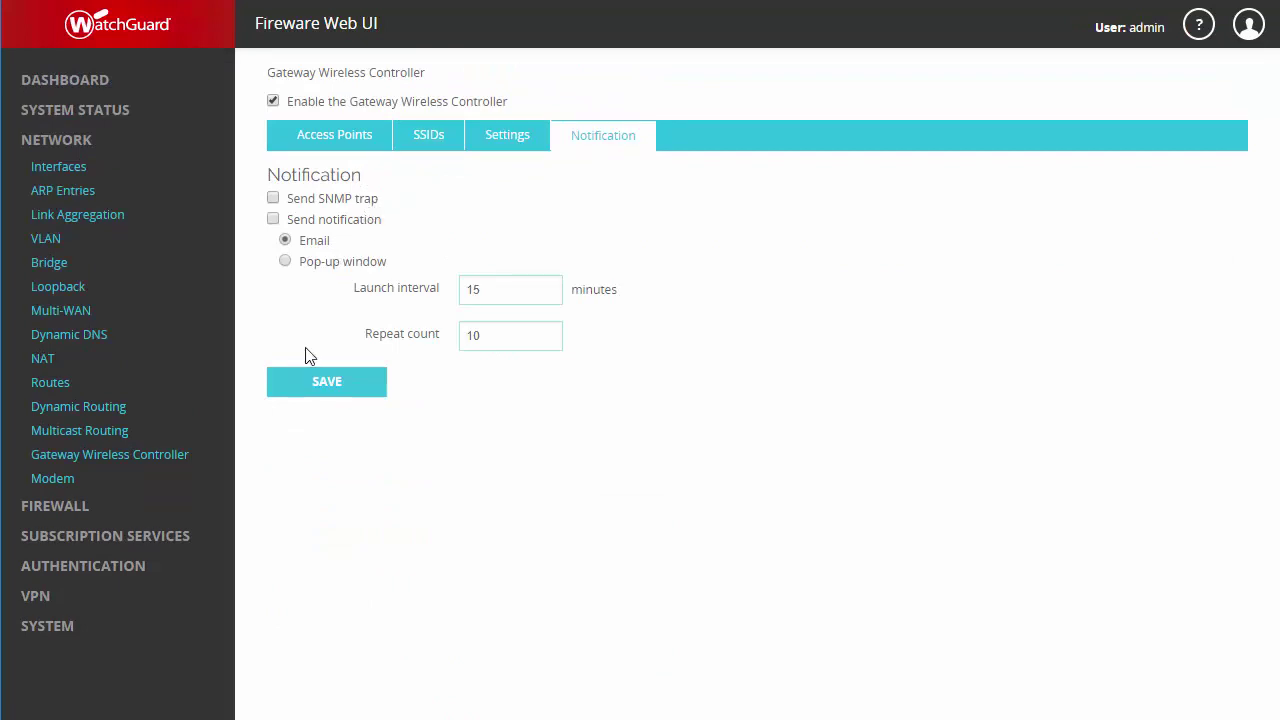
pyautogui.click(321, 387)
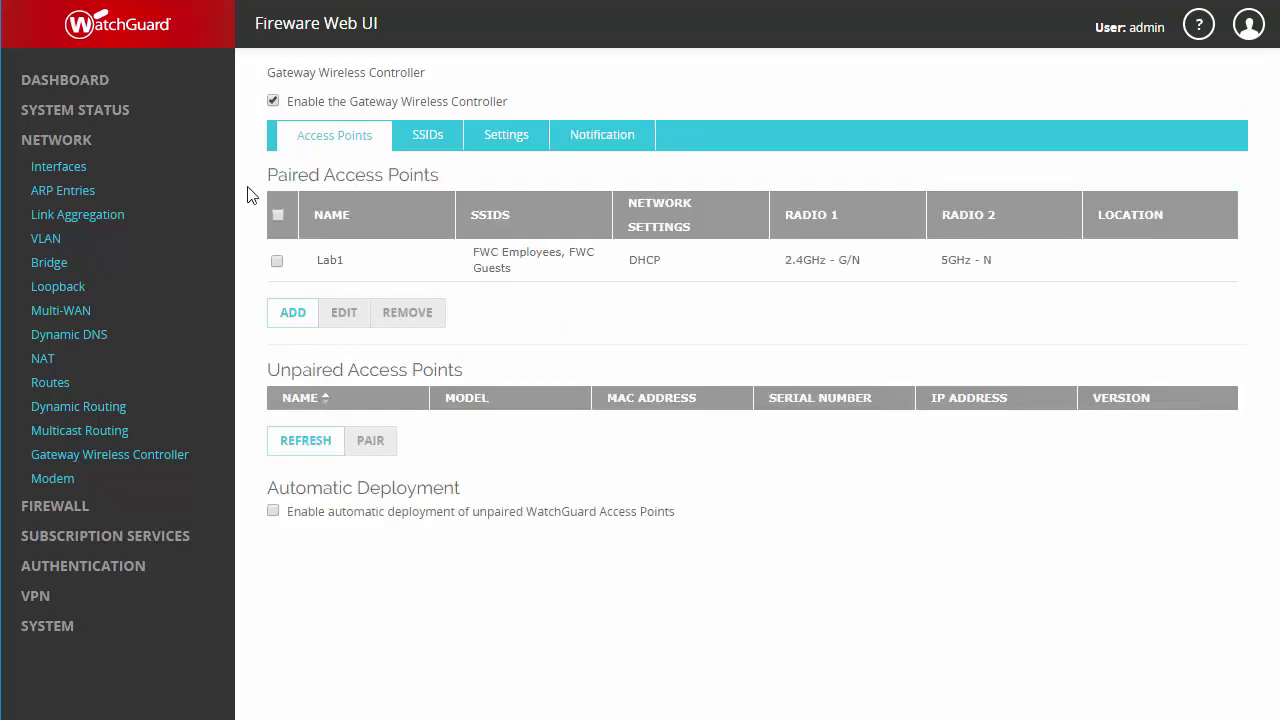
pyautogui.click(103, 92)
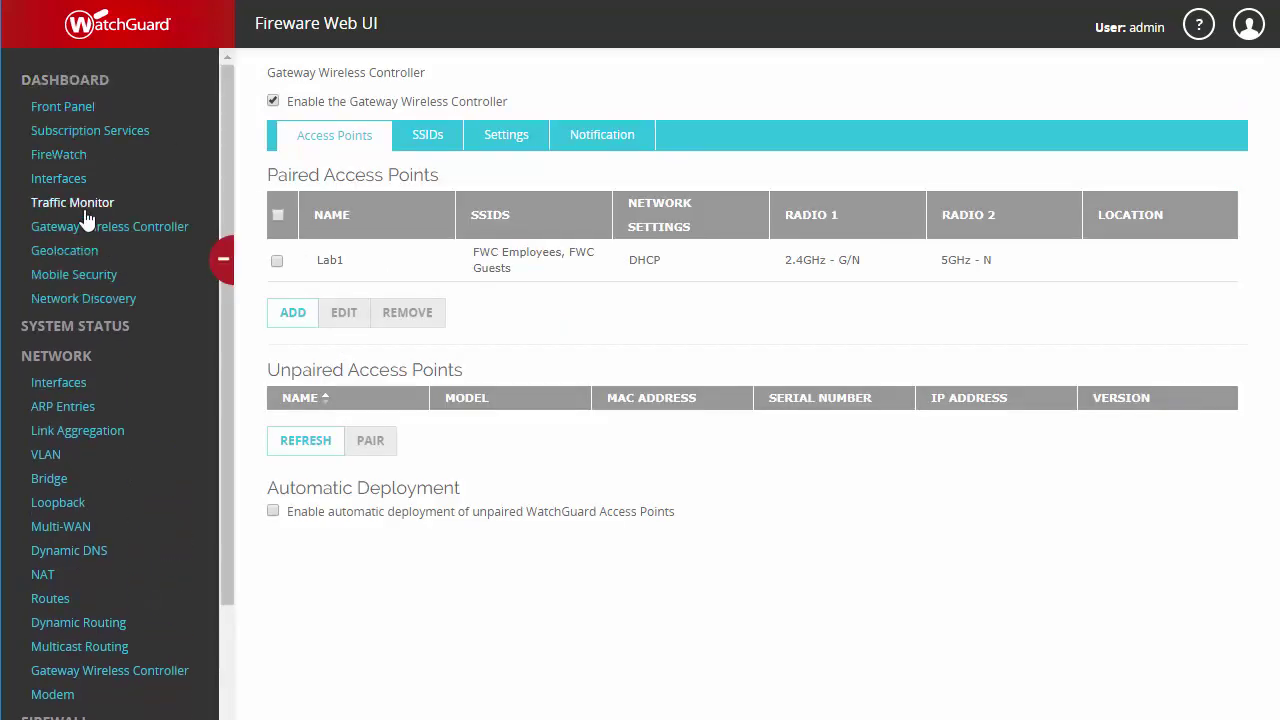
# Step: Refresh the controller dashboard's Access Points list to confirm Lab1 Online with both SSIDs
pyautogui.click(79, 232)
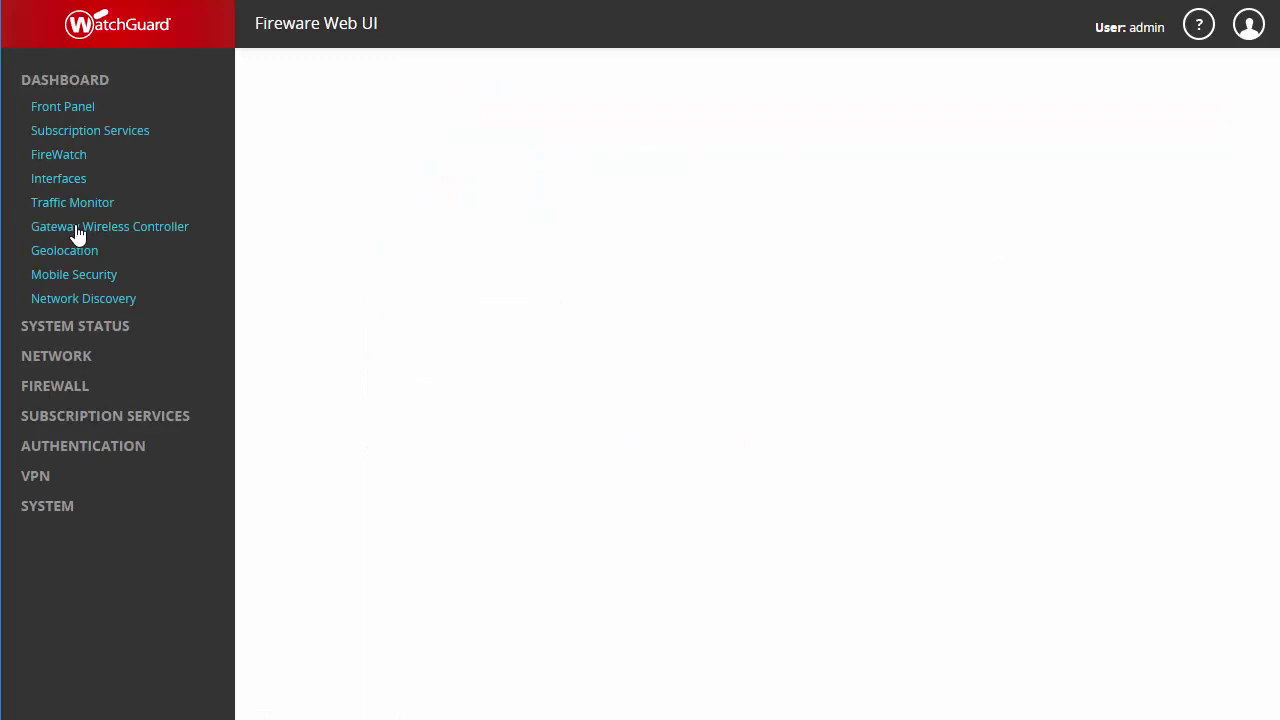
pyautogui.click(500, 128)
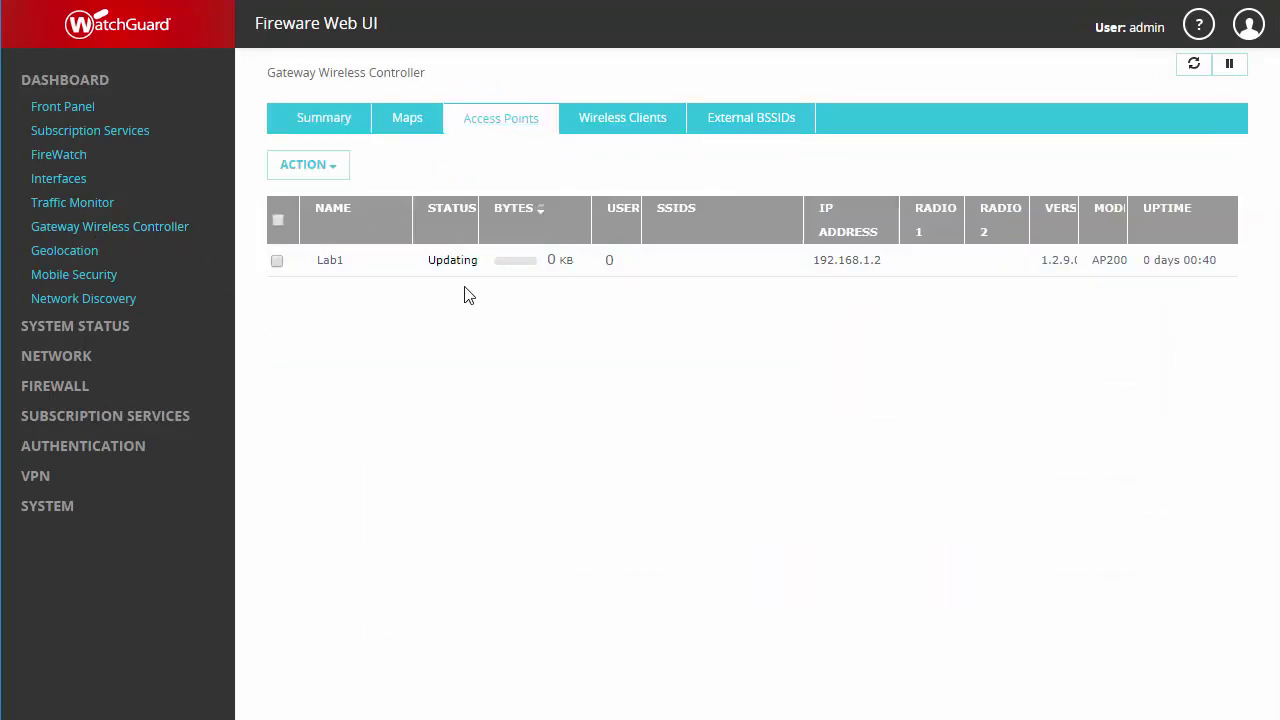
pyautogui.click(1196, 70)
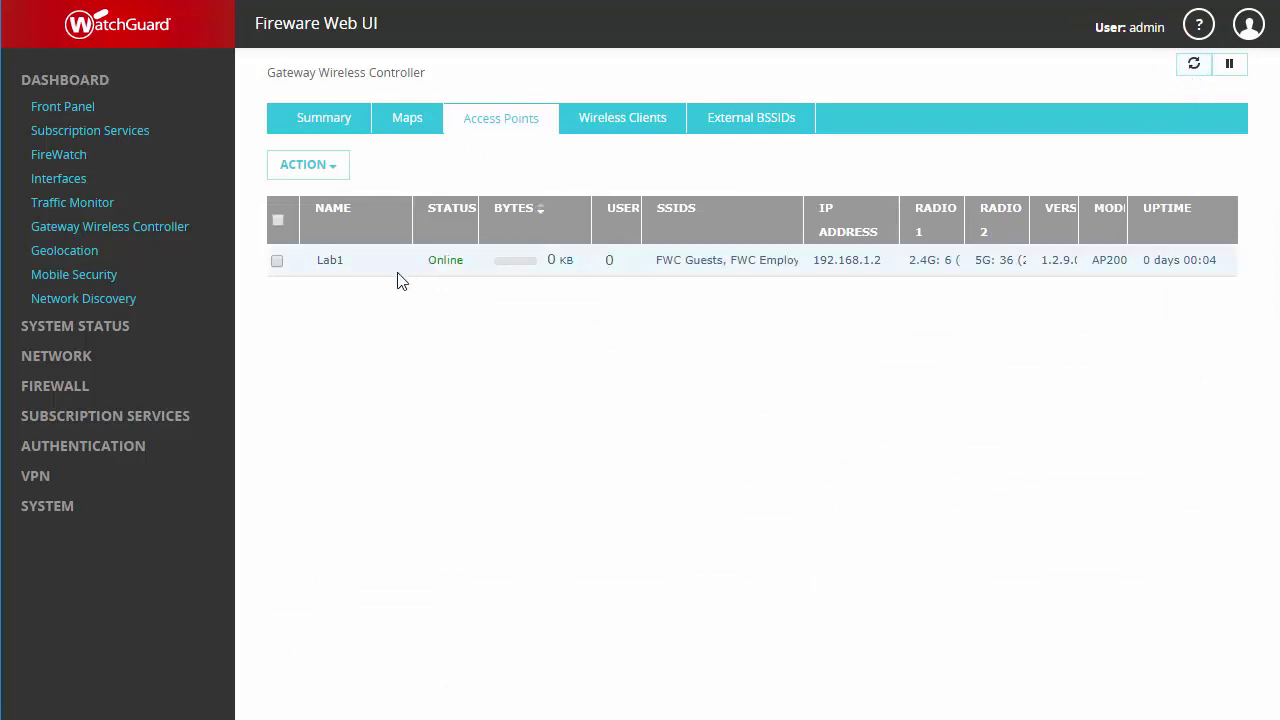